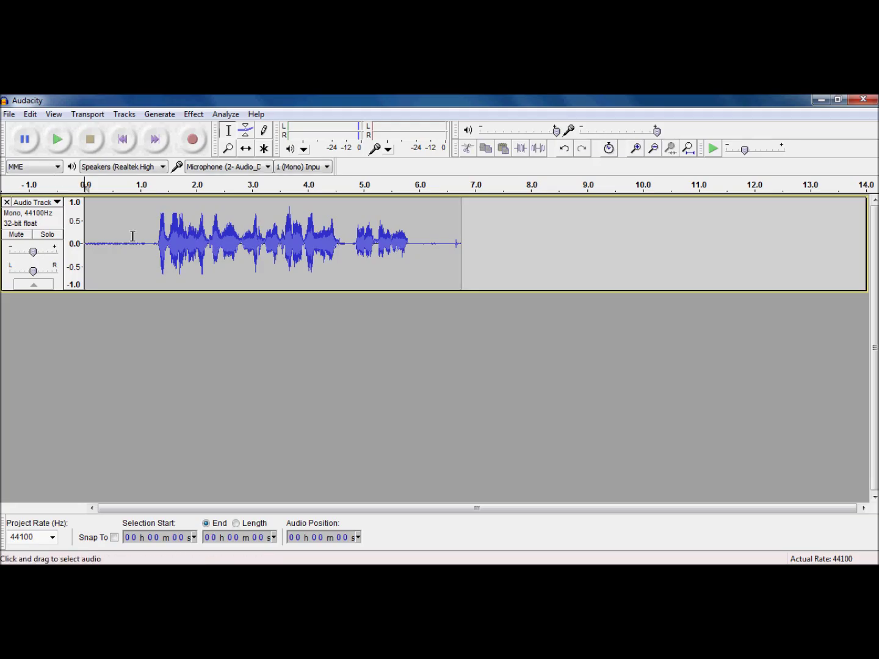
Apply Noise Removal to the 0–1.3 s noise-only opening, then return to the track start
drag(158, 233, 61, 224)
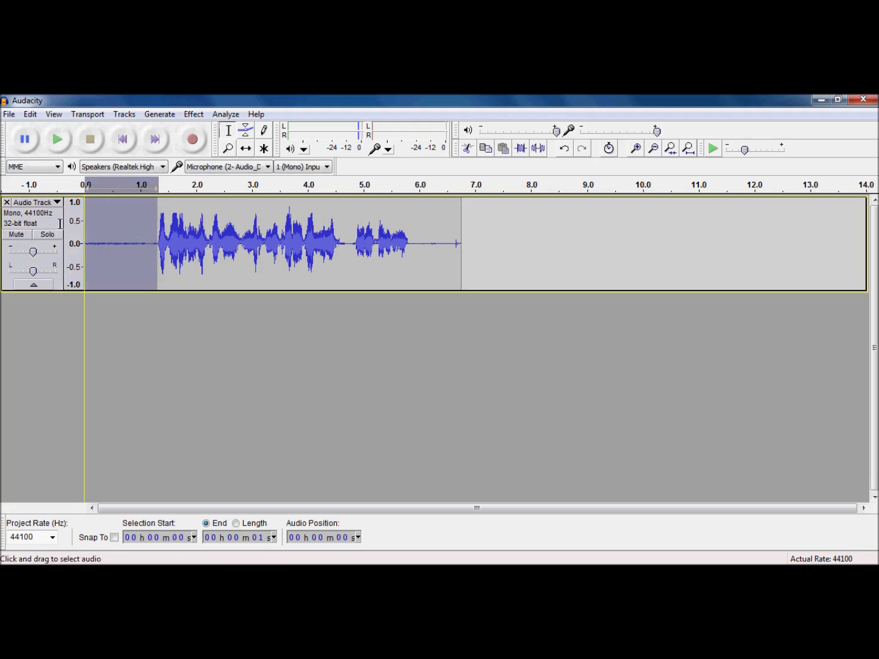
click(190, 116)
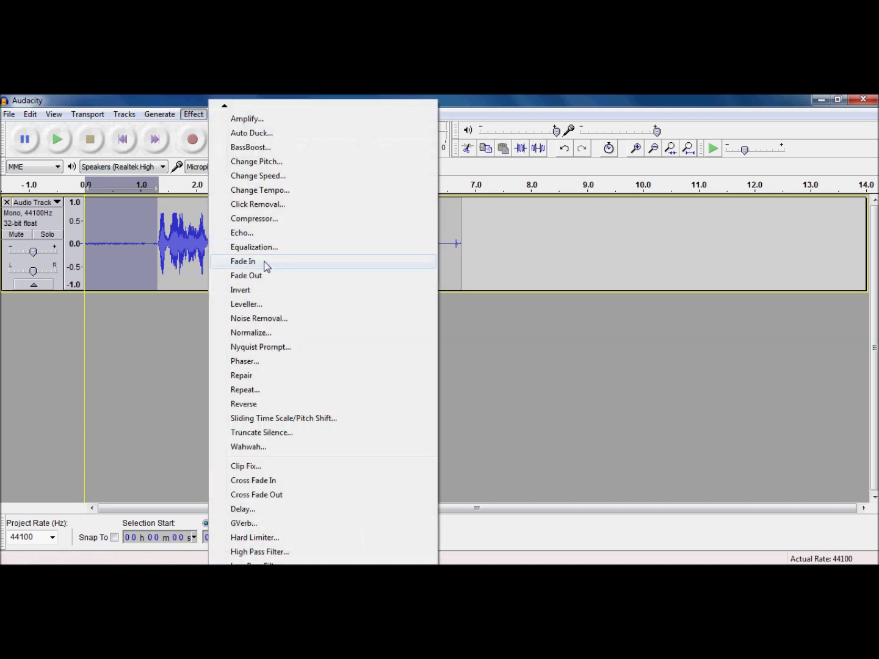
click(284, 319)
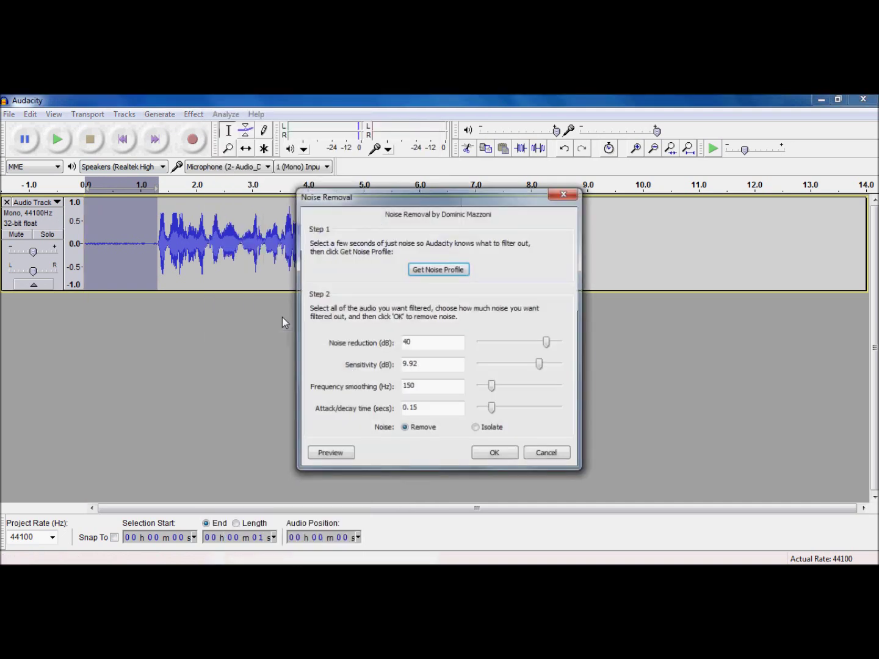
click(494, 456)
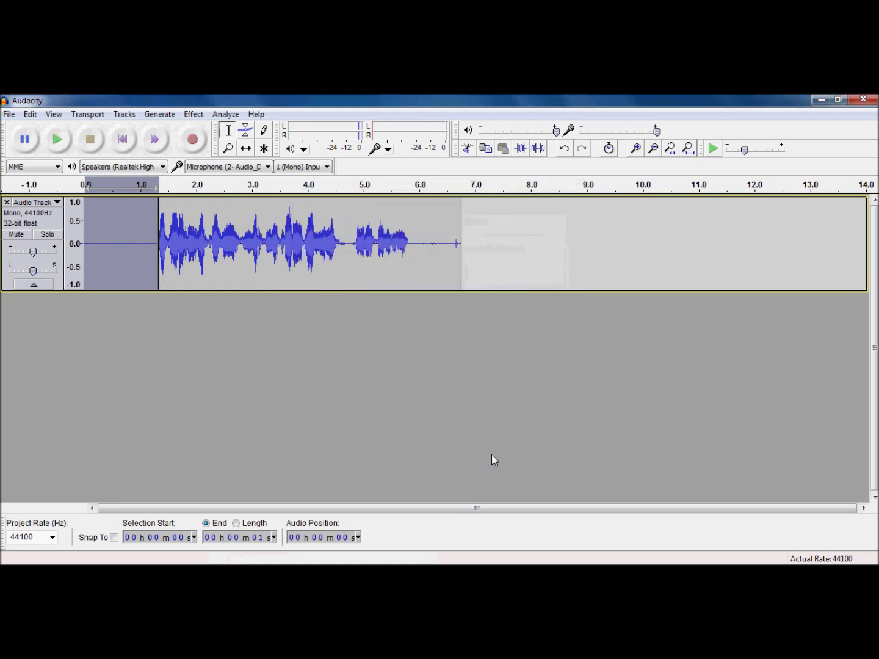
click(140, 223)
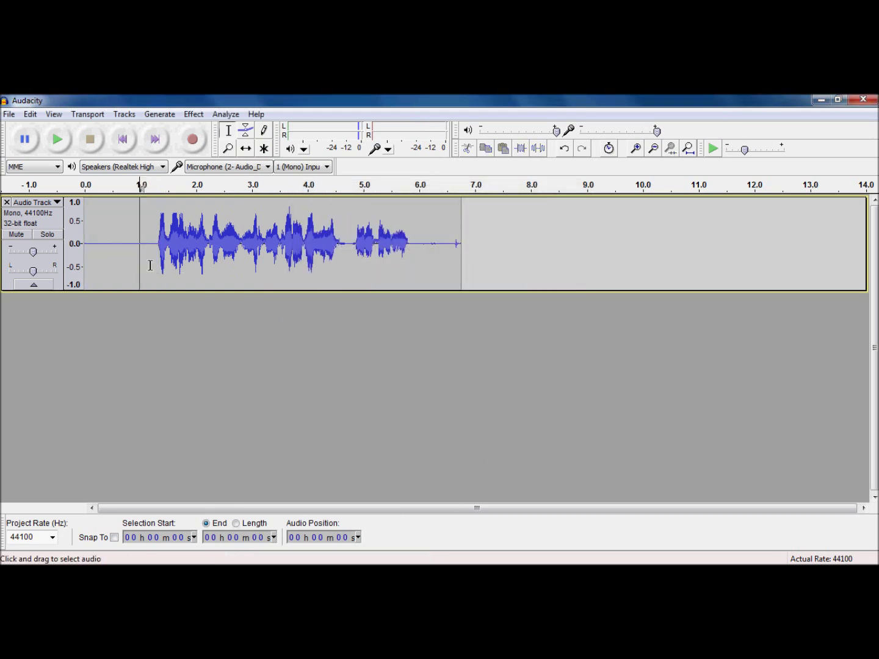
click(123, 139)
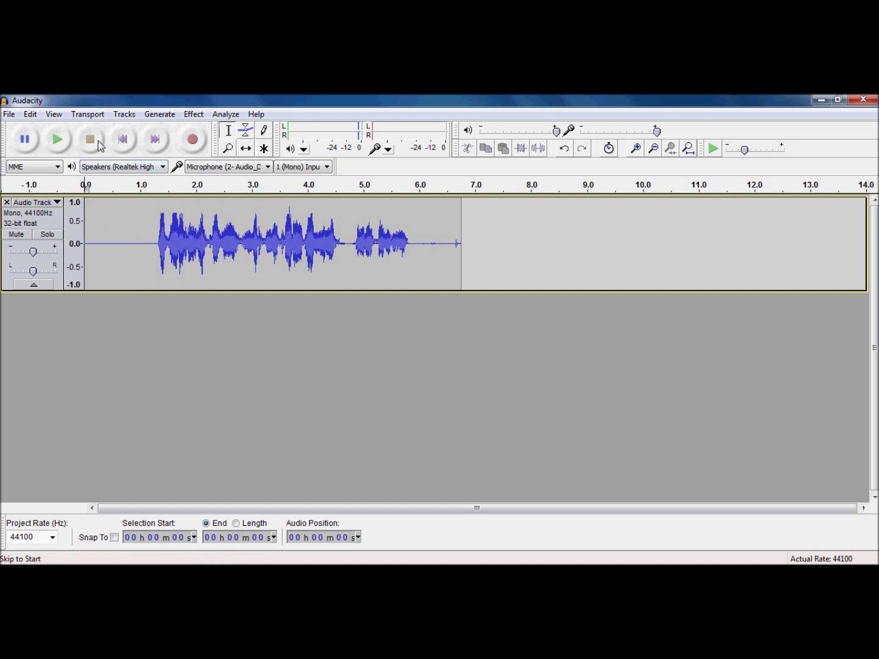
click(58, 140)
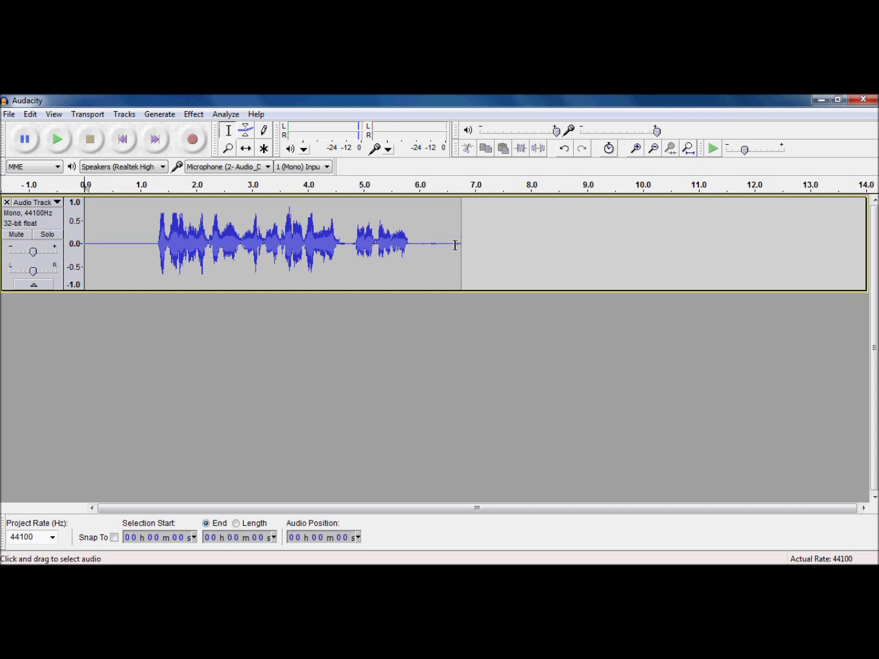
Zoom in on the recording's end and remove the stray spikes near 6.65 s and 6.70 s
click(636, 149)
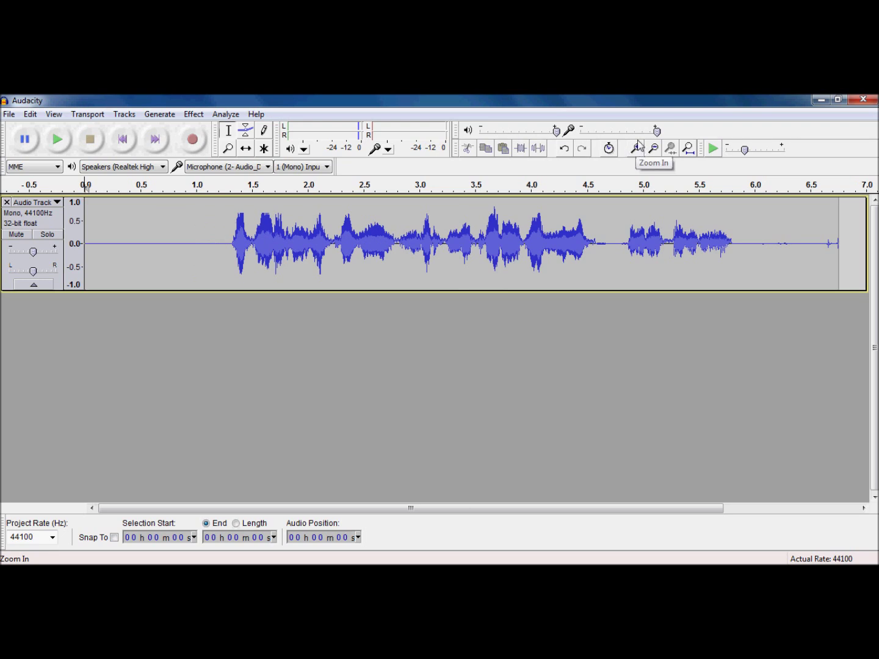
click(637, 150)
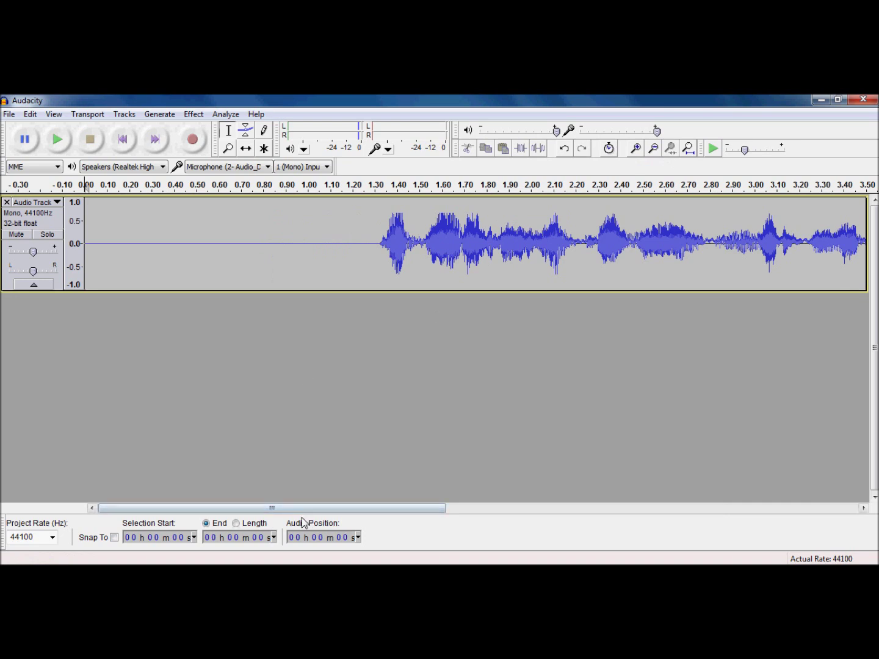
drag(303, 516, 692, 448)
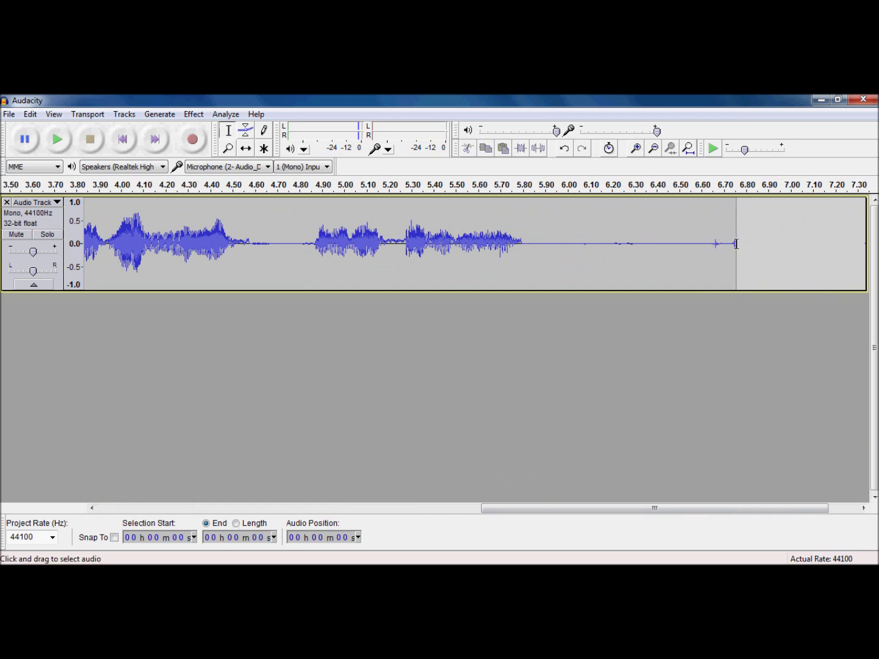
drag(713, 243, 718, 243)
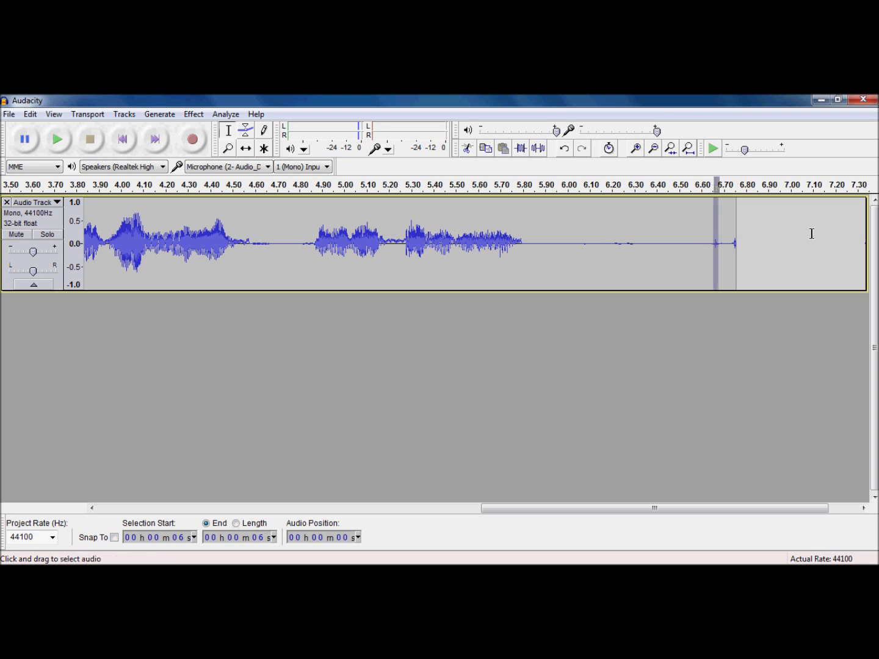
key(Delete)
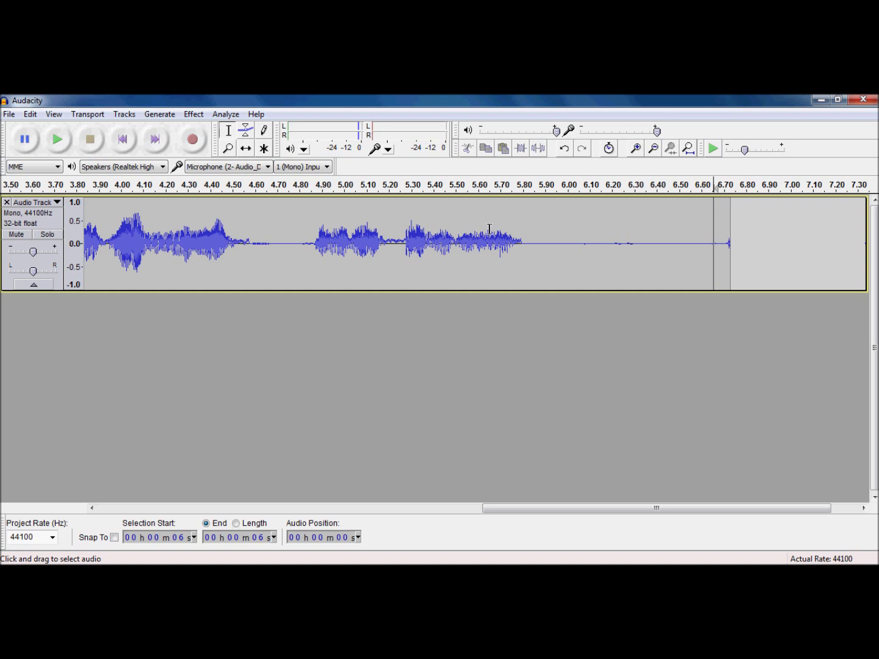
click(728, 245)
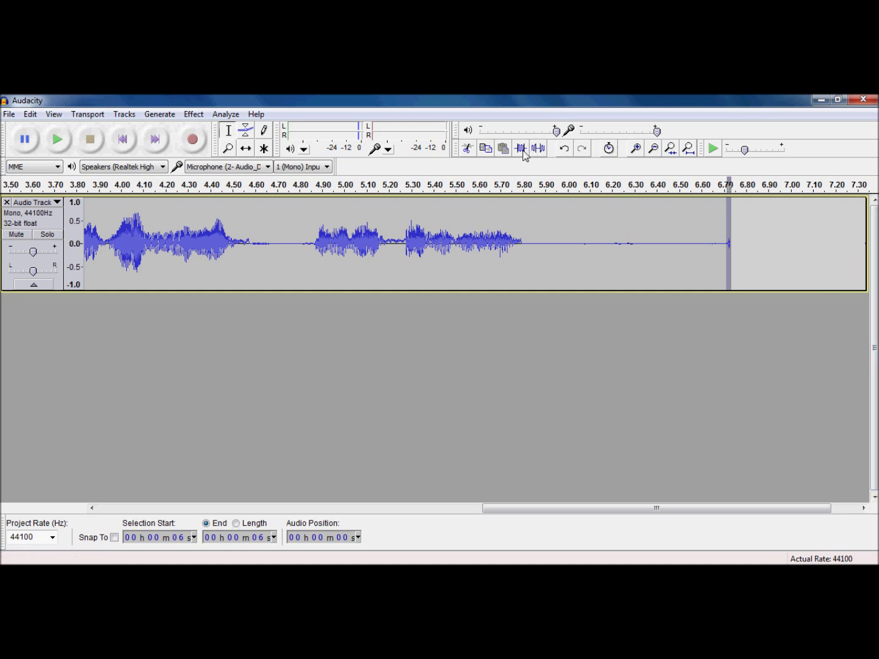
click(468, 150)
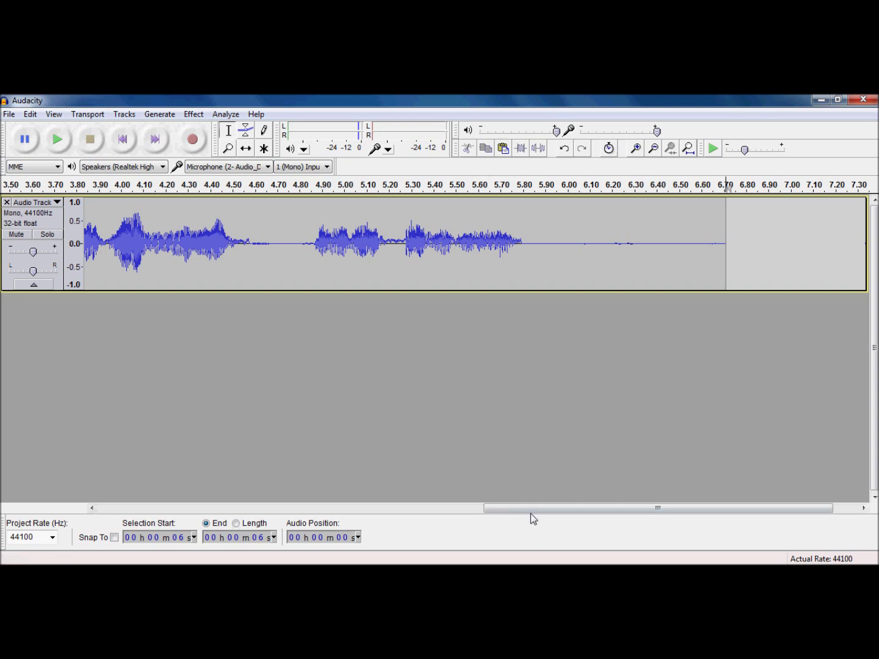
click(122, 141)
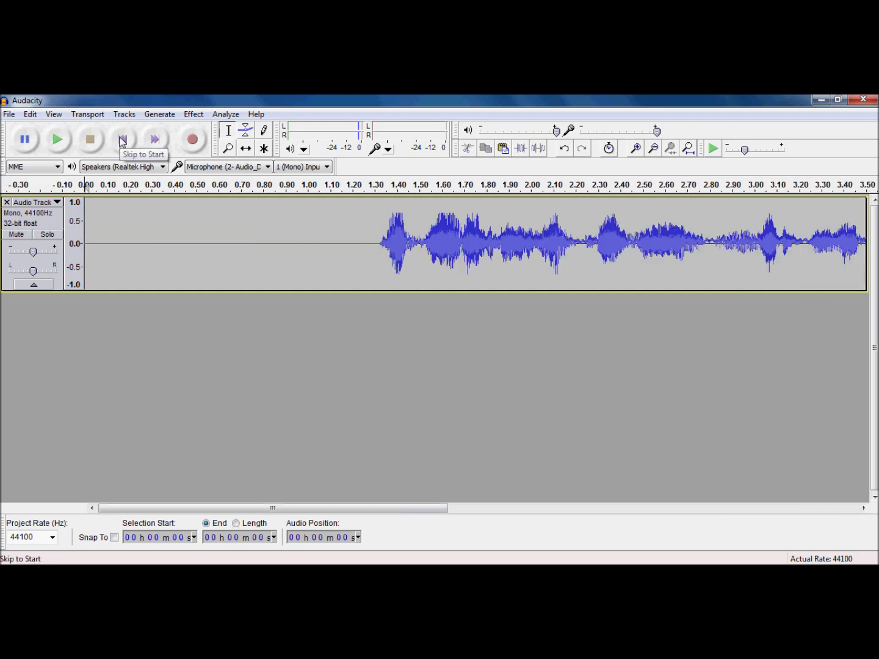
click(69, 148)
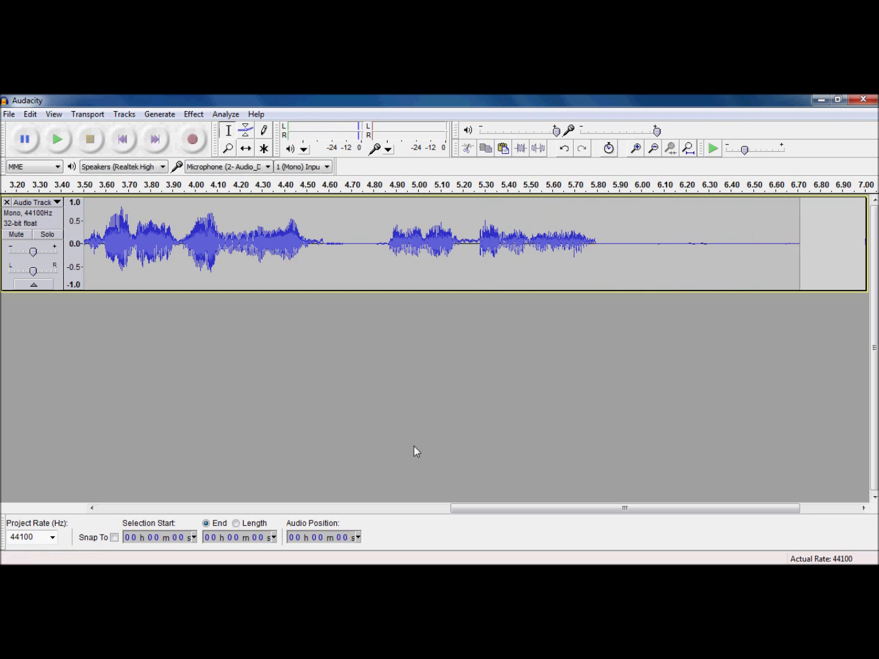
drag(509, 507, 175, 460)
drag(205, 510, 189, 508)
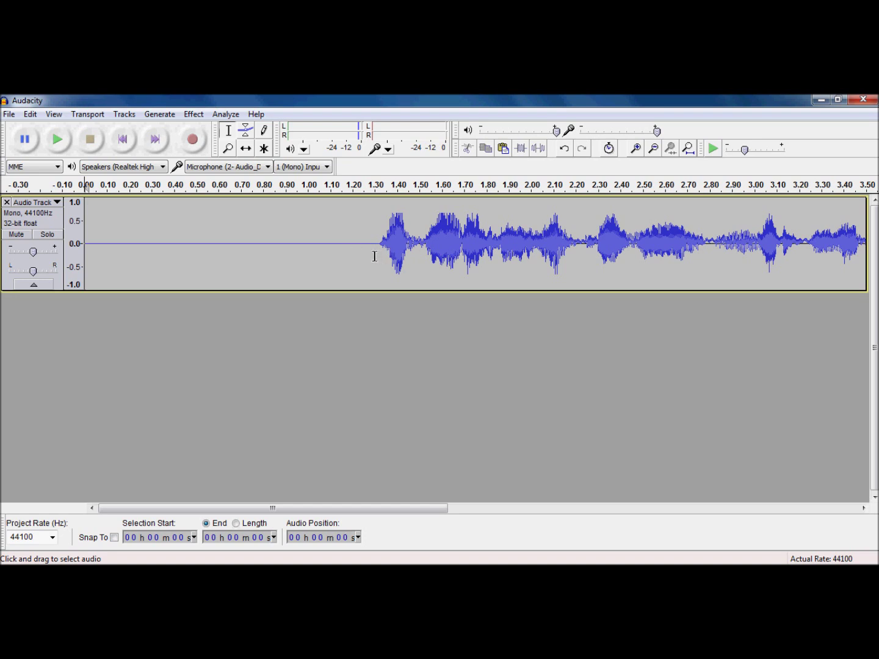
Fade in the first word's onset at 1.30–1.45 s
drag(374, 256, 409, 272)
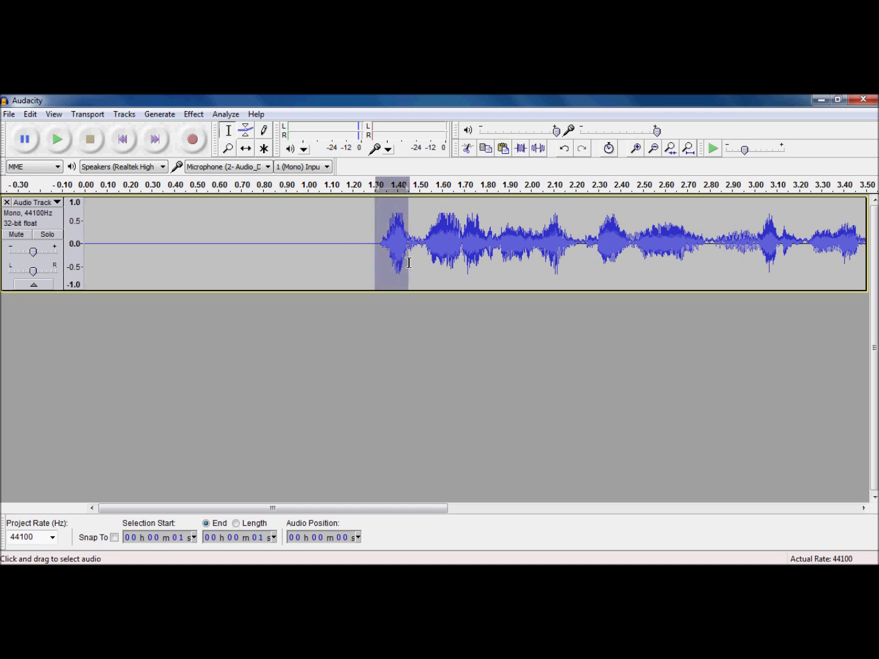
click(192, 115)
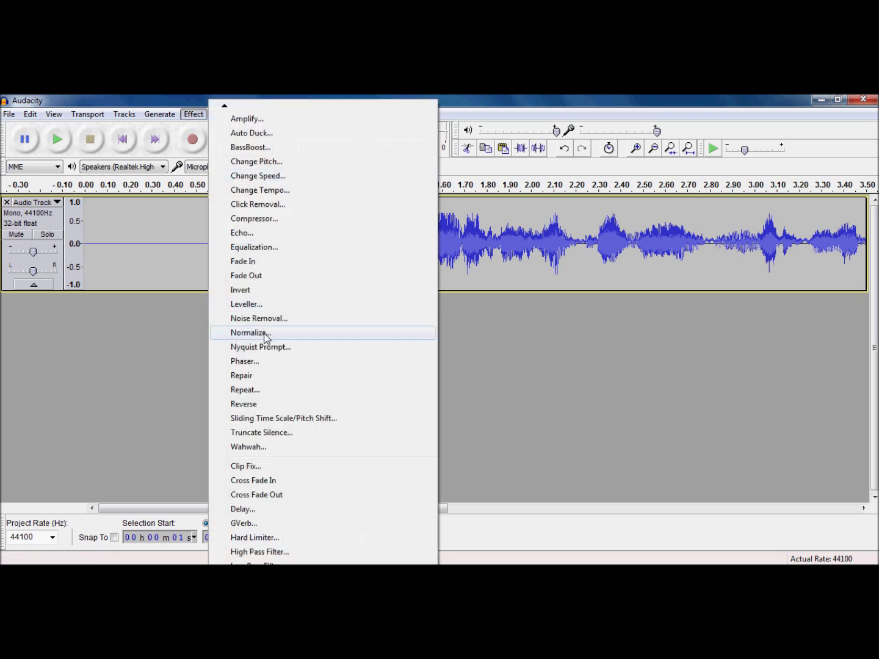
click(267, 262)
click(371, 276)
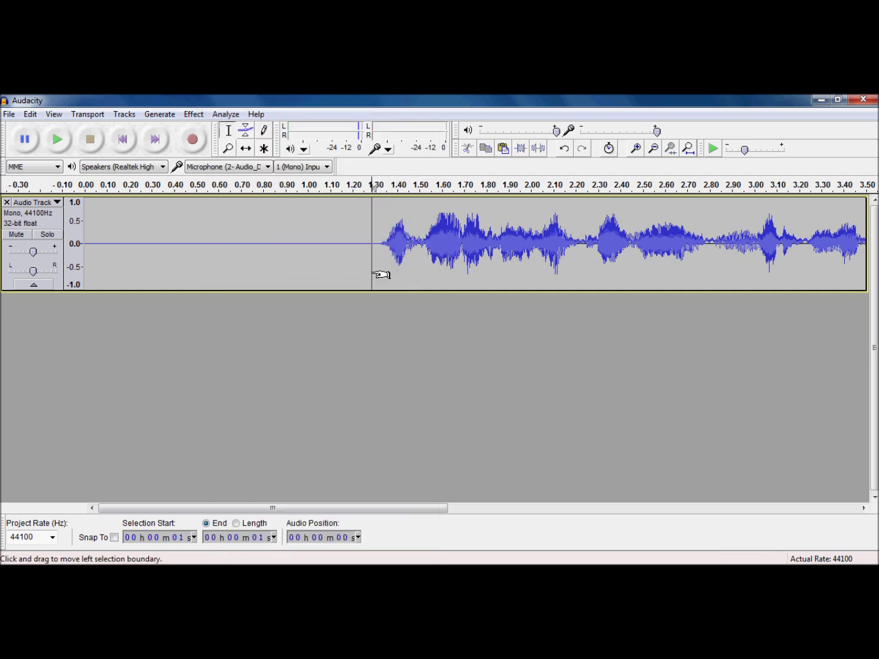
Fade in, then fade out, the short stretch at 4.48–4.60 s
drag(359, 510, 612, 411)
drag(476, 243, 512, 246)
click(194, 114)
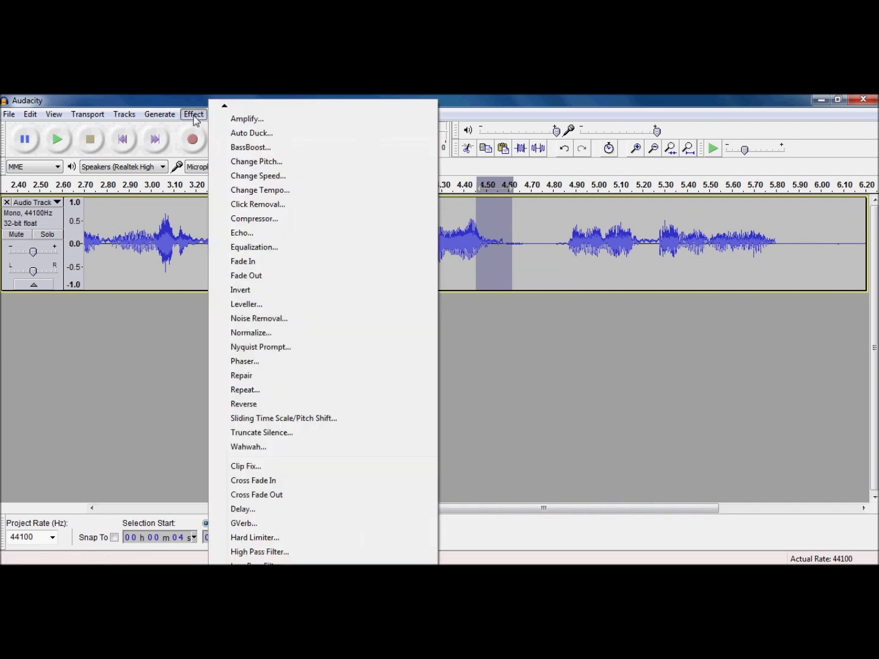
click(261, 262)
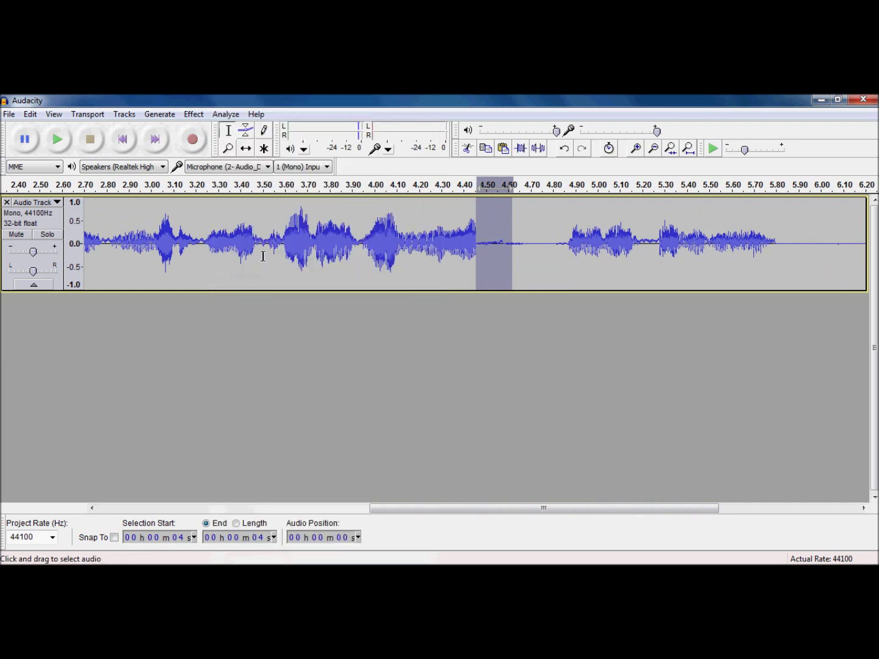
click(193, 114)
click(259, 276)
Fade in the short stretches at 4.80–4.90 s and 5.28–5.32 s
drag(555, 244, 580, 244)
click(197, 115)
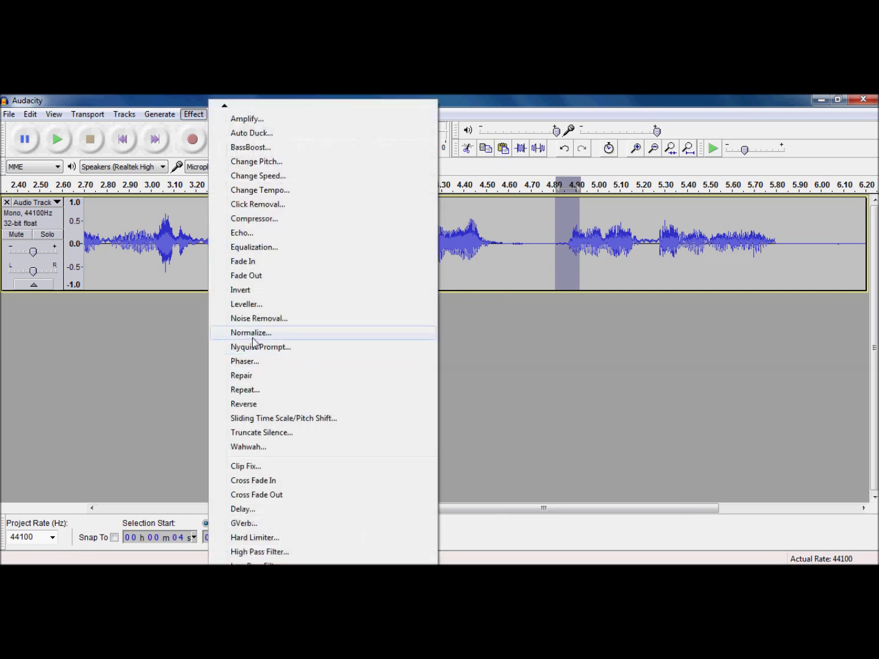
click(261, 261)
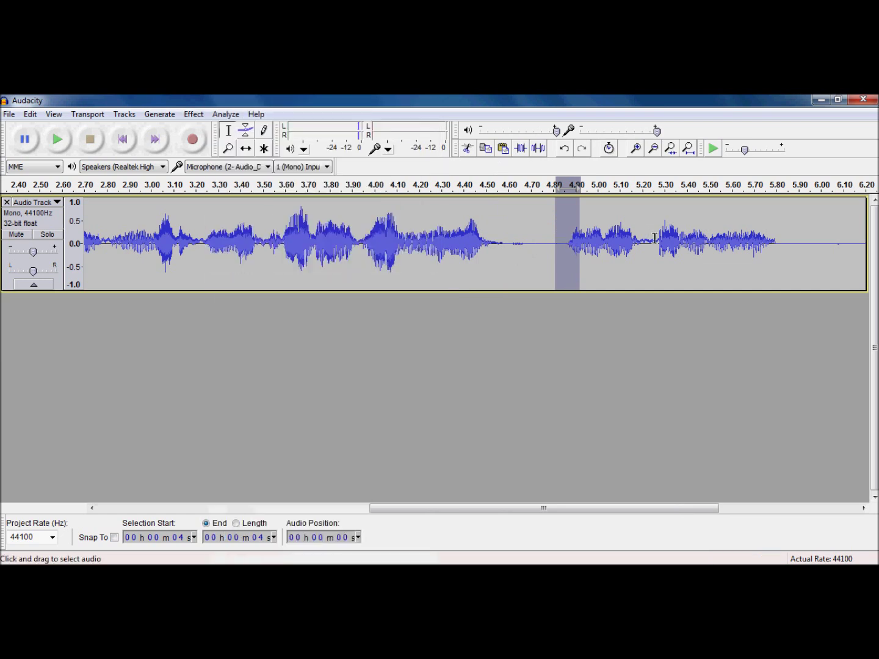
drag(655, 238, 672, 239)
click(193, 114)
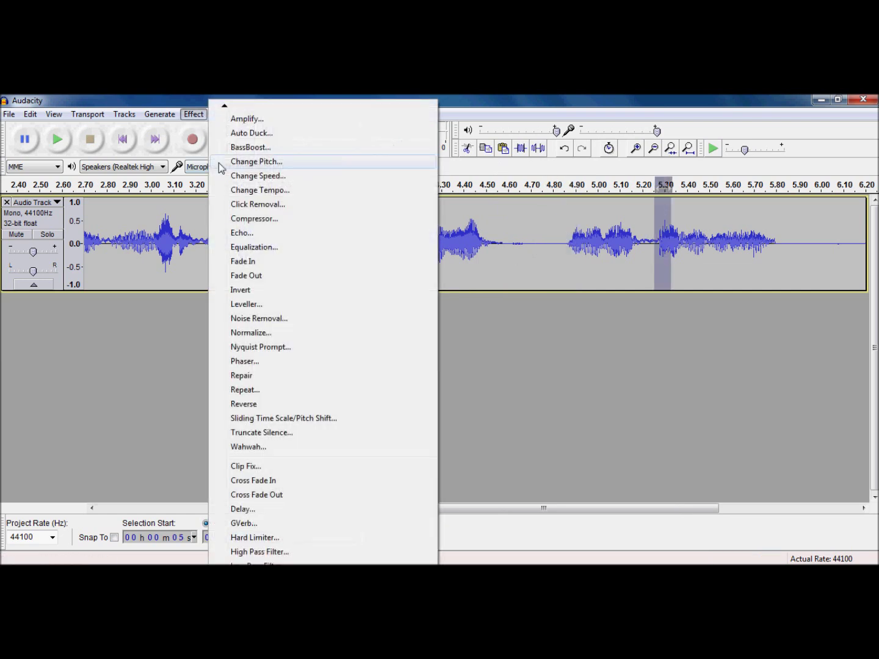
click(262, 262)
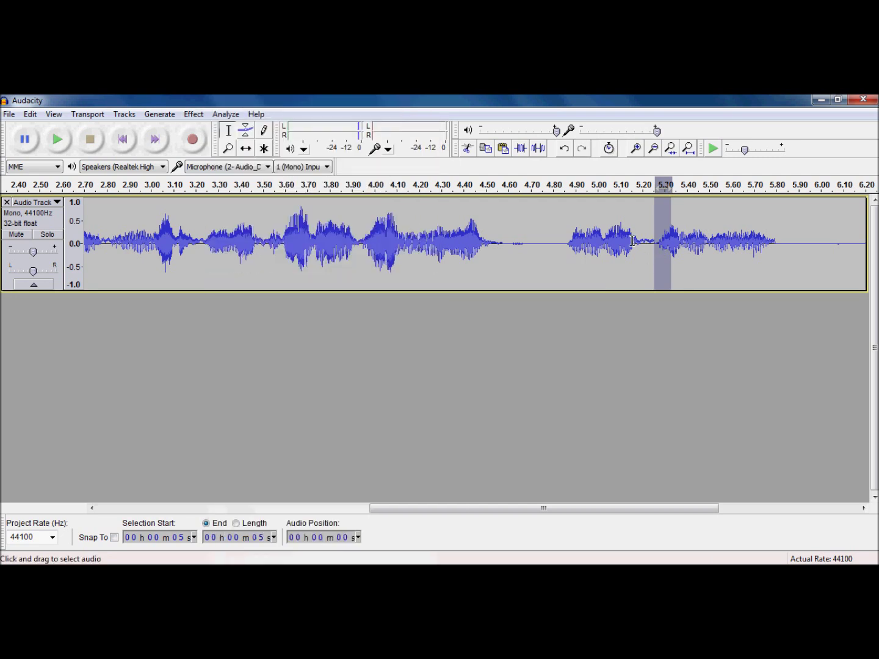
Invert the 5.12–5.21 s stretch and fade out the 5.70–5.80 s tail
drag(625, 240, 645, 241)
click(192, 114)
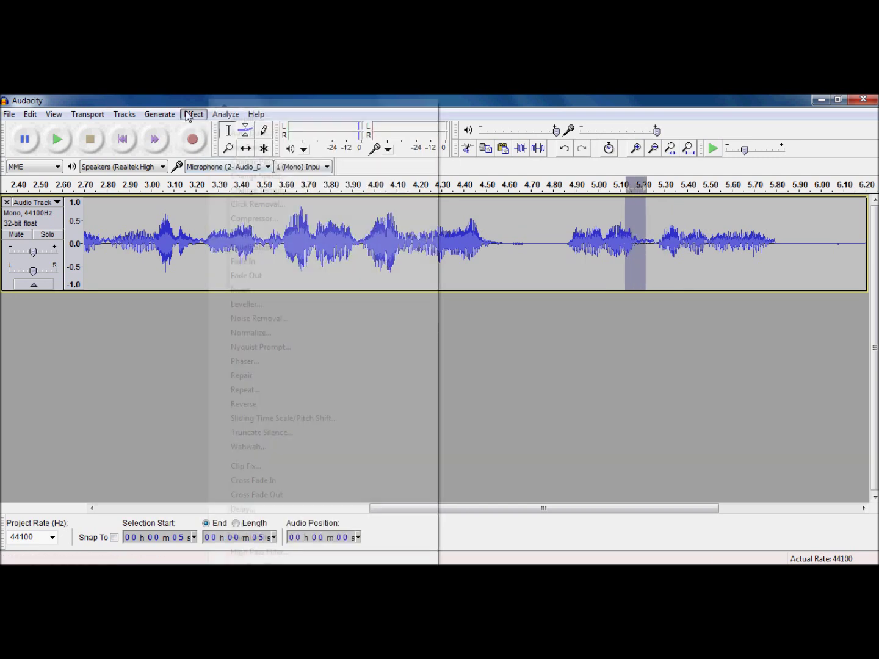
click(256, 290)
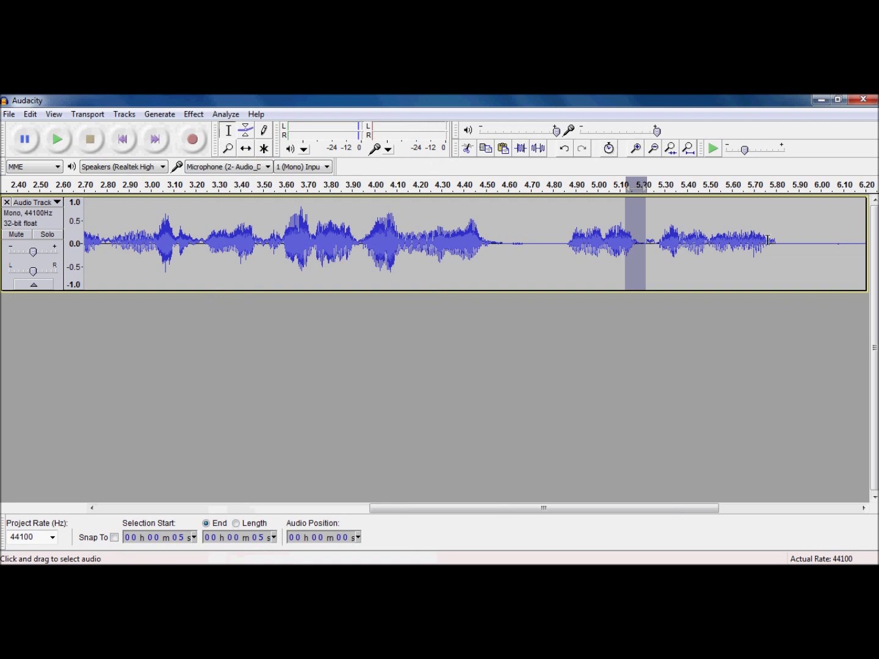
drag(755, 241, 782, 242)
click(193, 114)
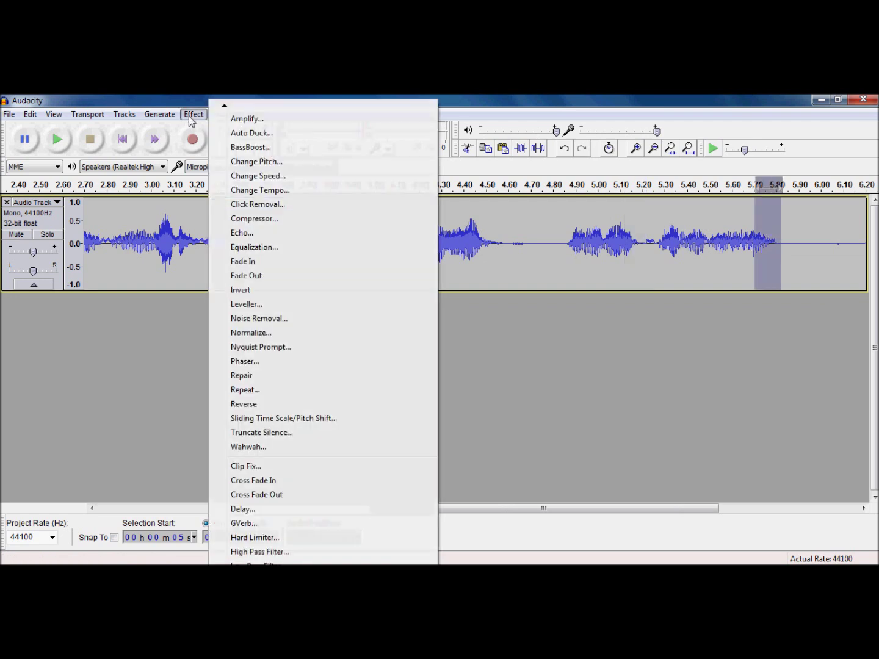
click(262, 275)
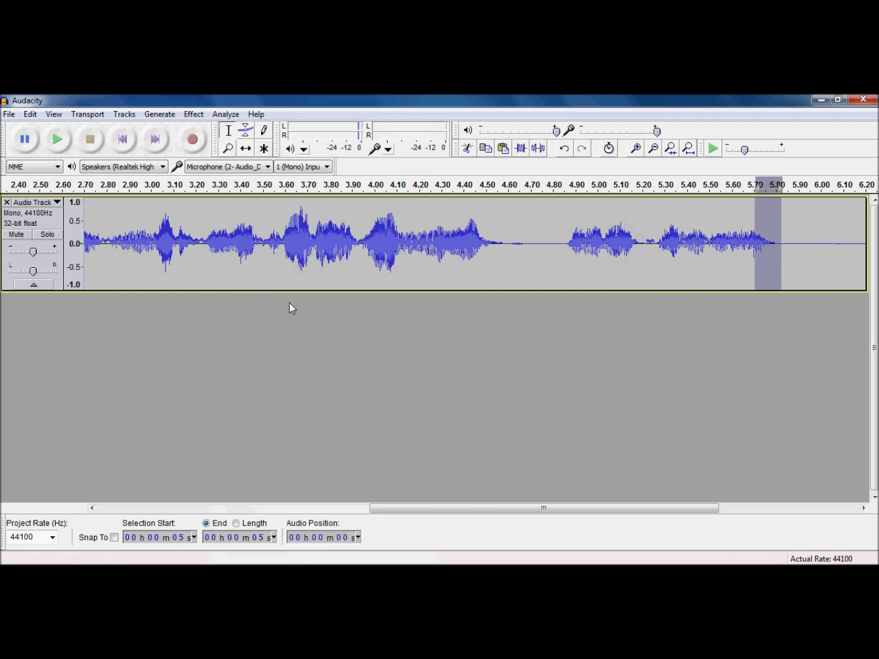
Play the cleaned 6.7-second recording from its beginning
click(123, 140)
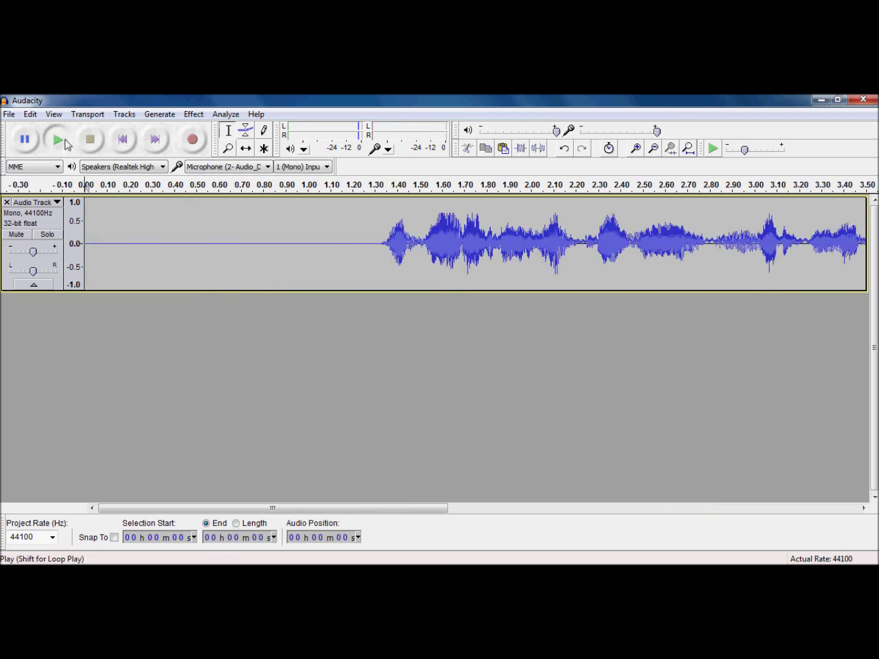
click(58, 140)
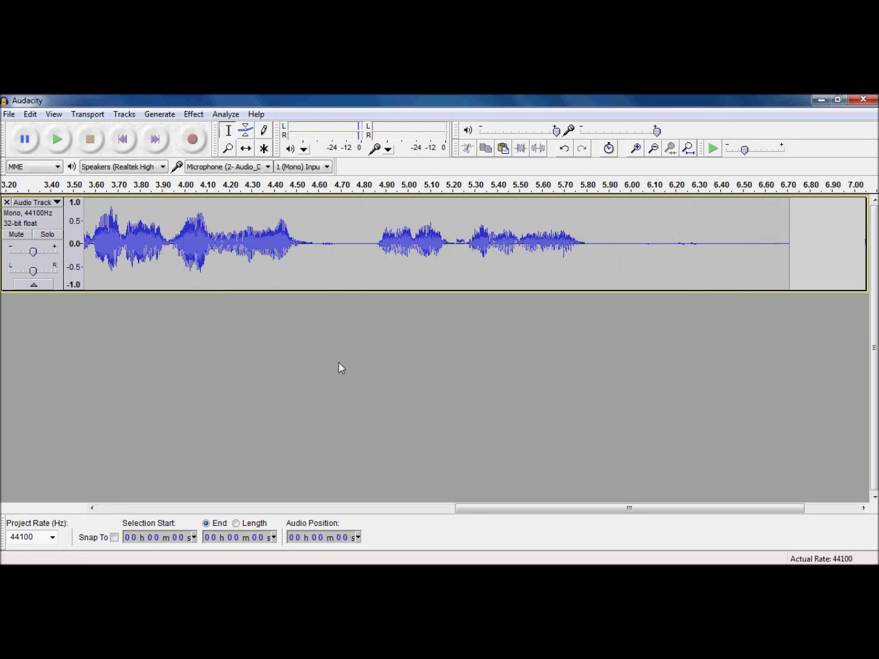
drag(544, 515, 388, 518)
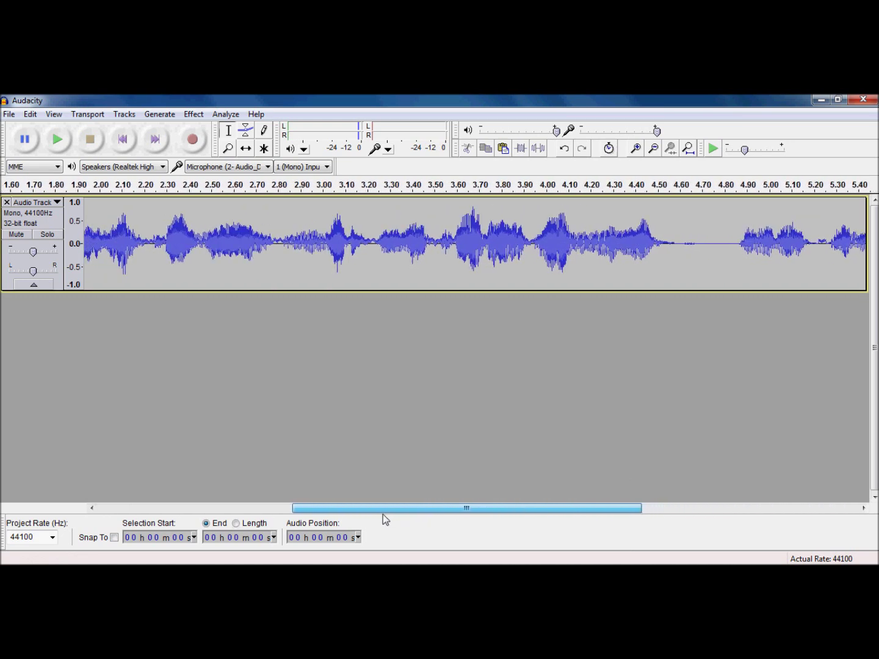
Select the whole 6.7-second voice track using its track label
drag(382, 512, 202, 510)
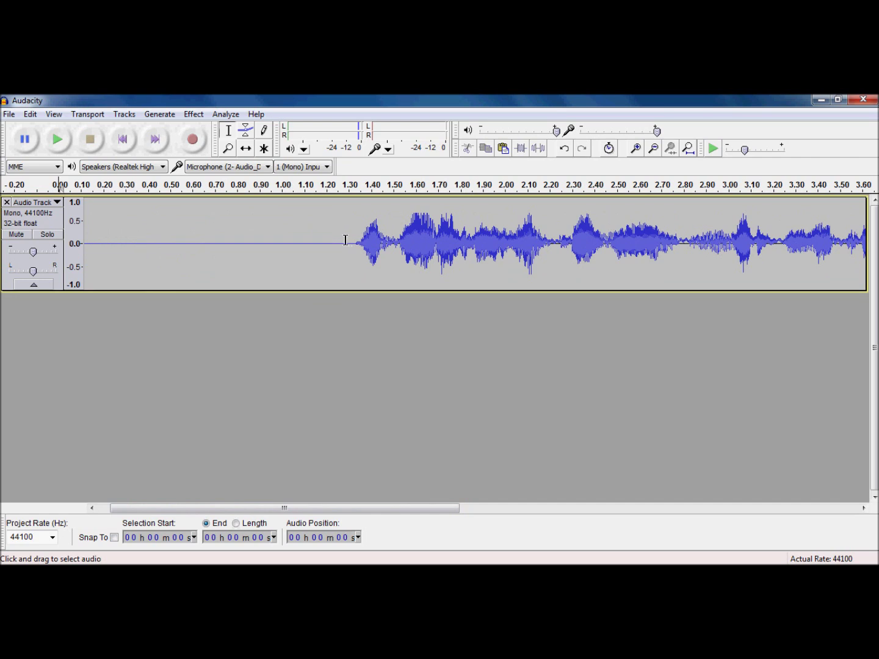
drag(345, 240, 739, 244)
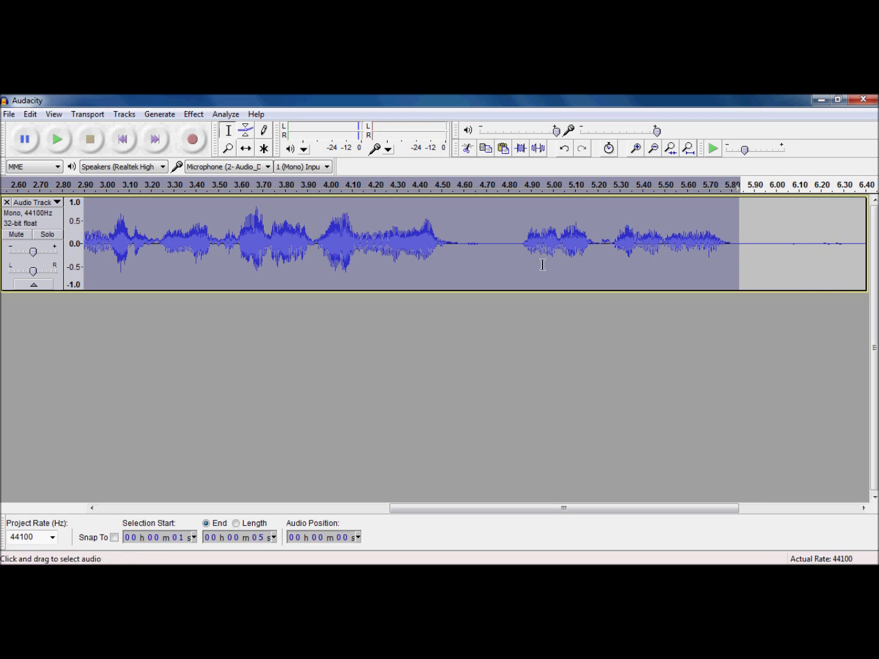
click(43, 222)
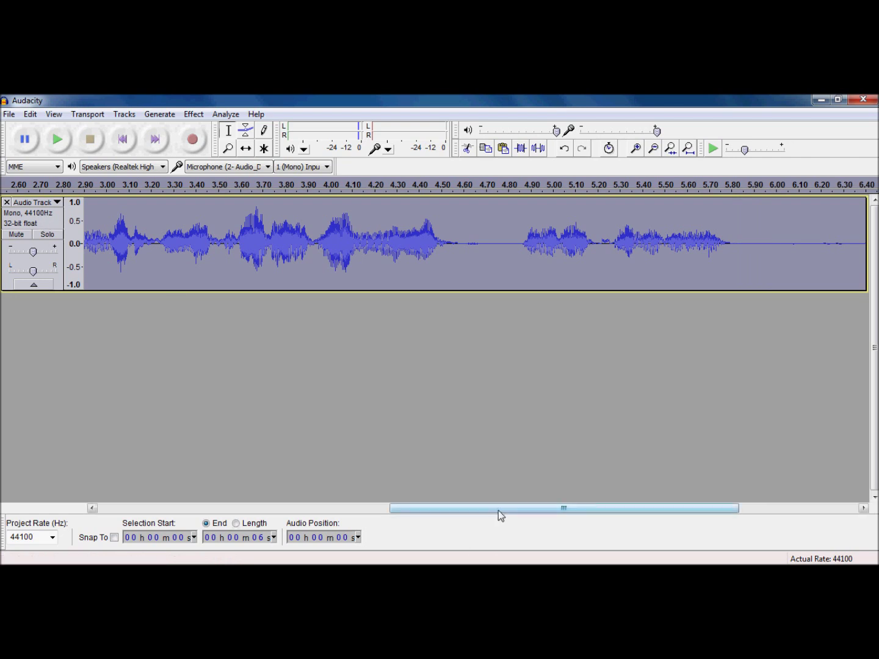
drag(497, 510, 224, 508)
Change the pitch from C#/Db to G (6 semitones, 41.421%) and play the result
click(194, 114)
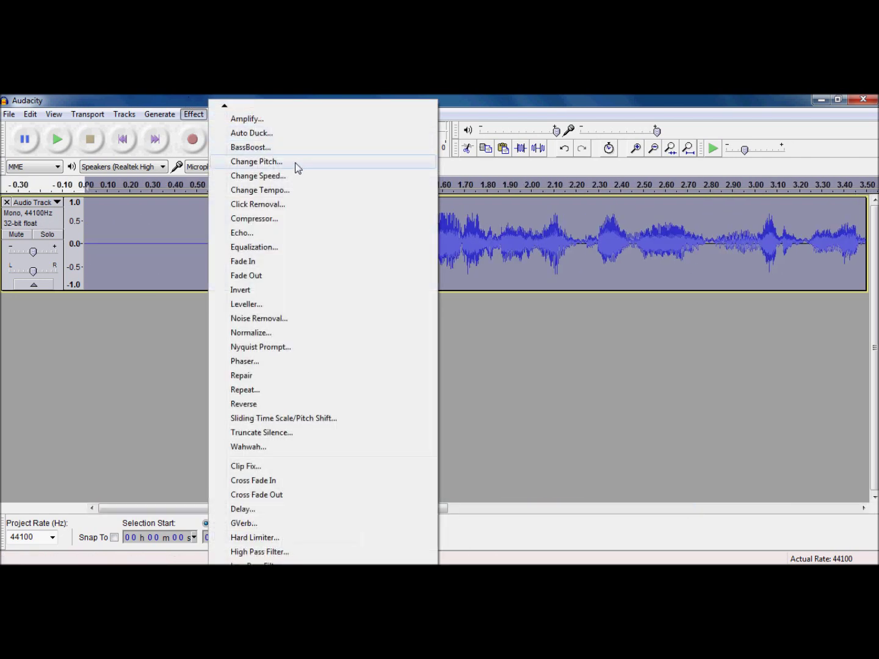
click(293, 162)
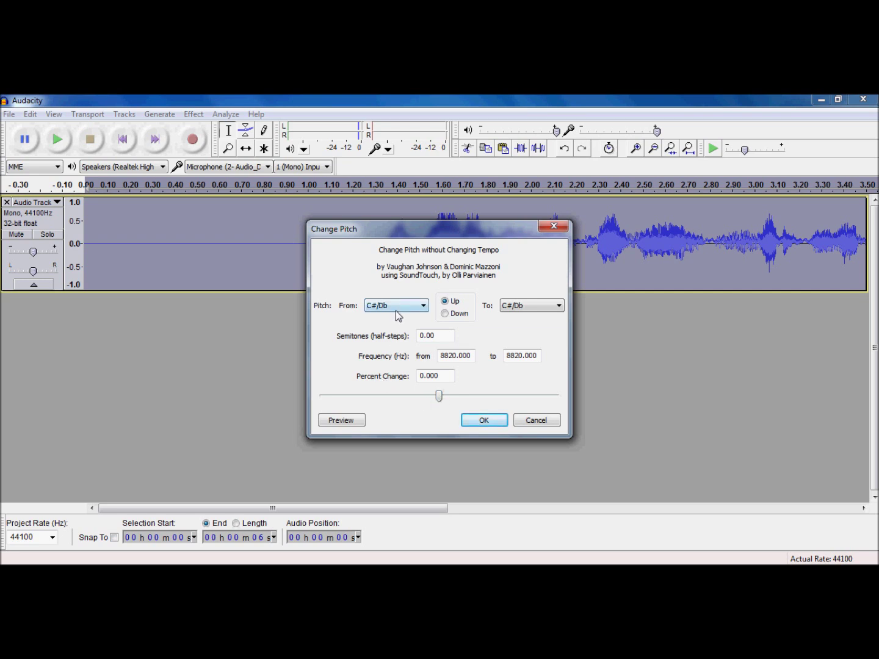
click(365, 307)
click(539, 310)
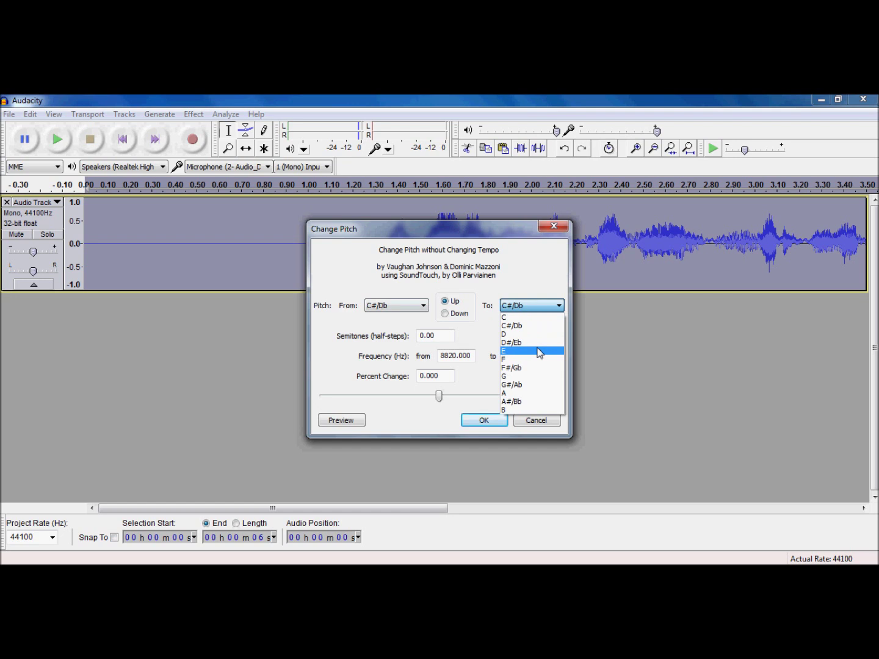
click(528, 376)
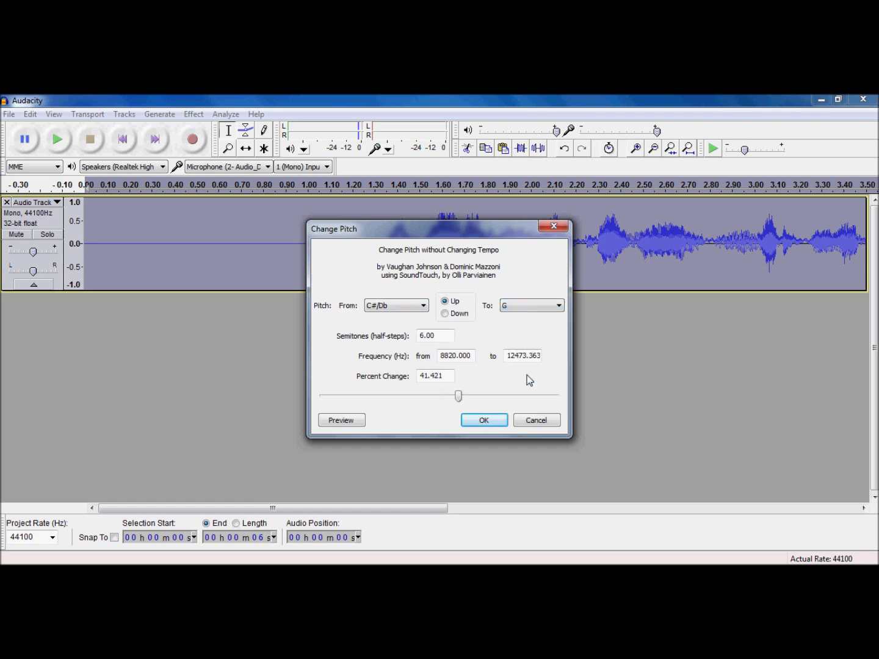
click(487, 420)
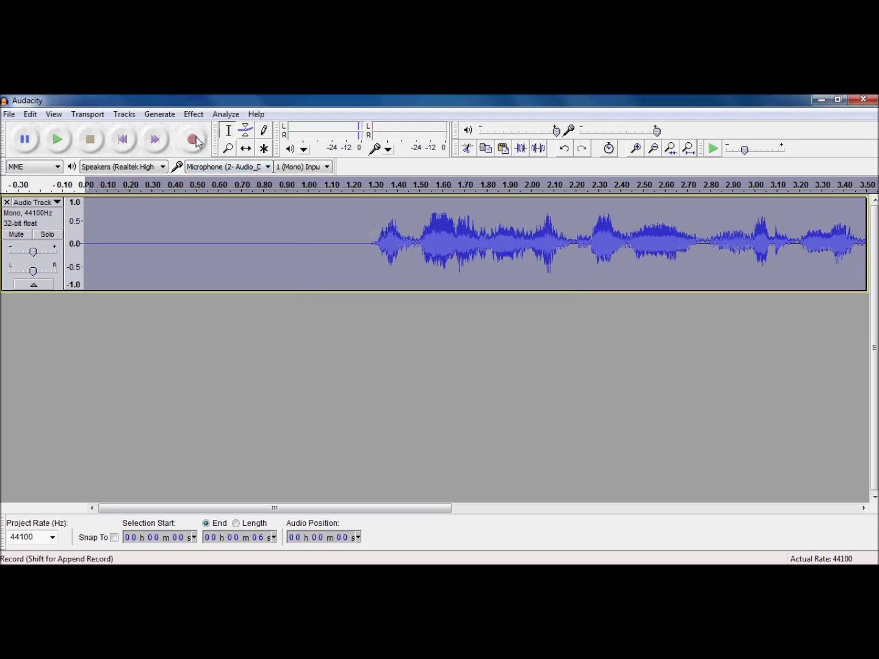
click(57, 141)
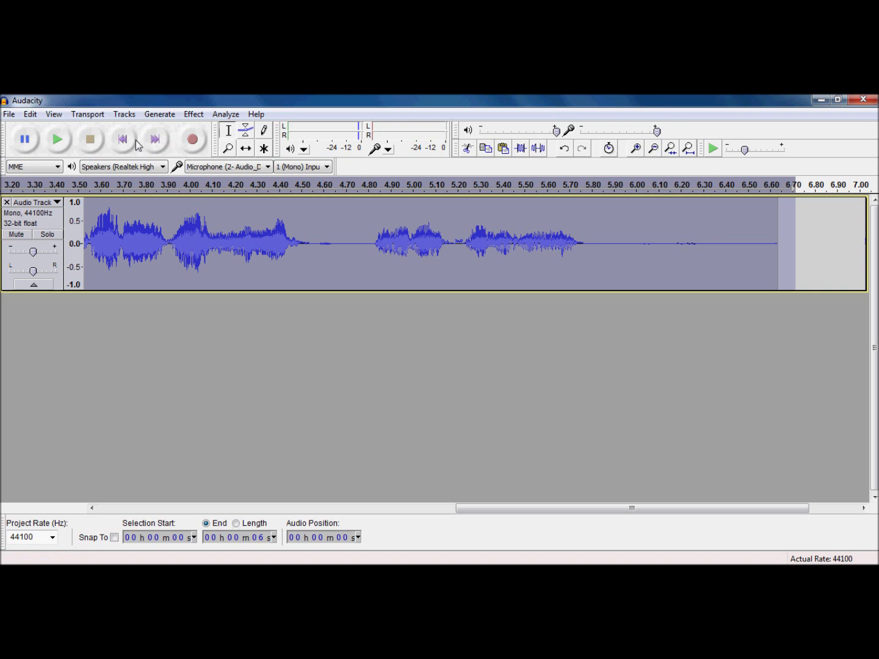
Apply a −20% pitch change (−3.86 semitones) and play back the deeper voice
click(193, 114)
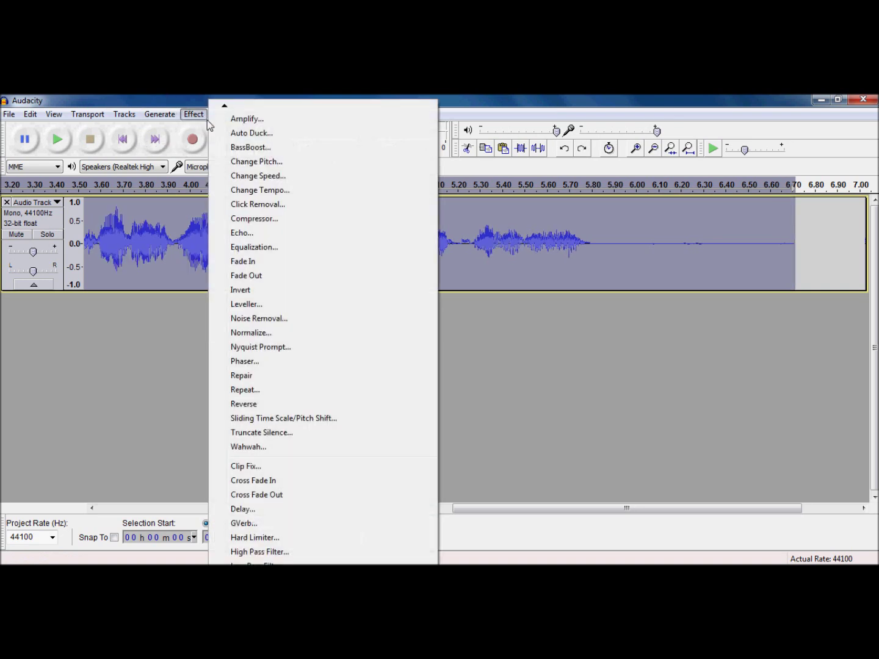
click(279, 164)
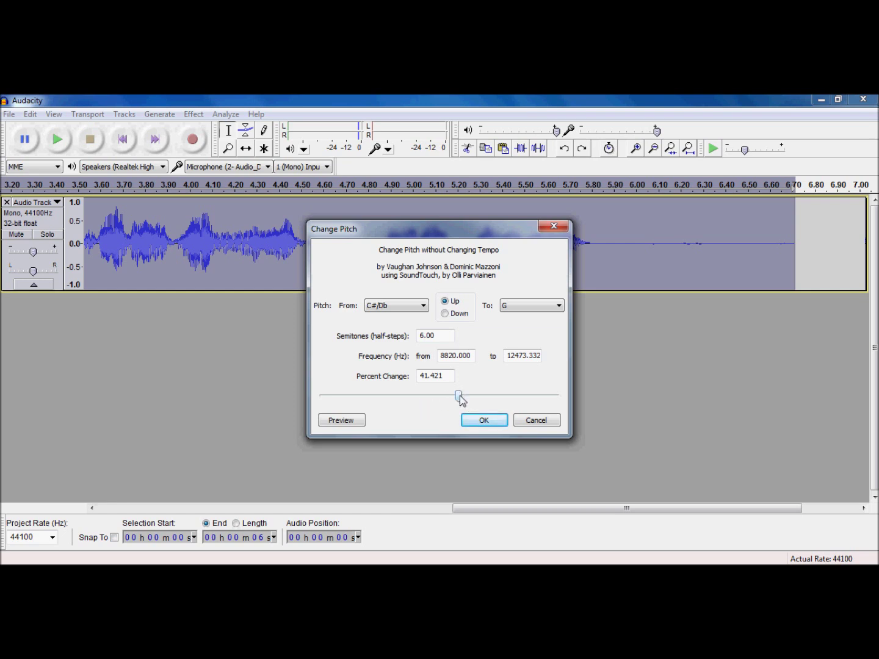
drag(460, 397, 416, 396)
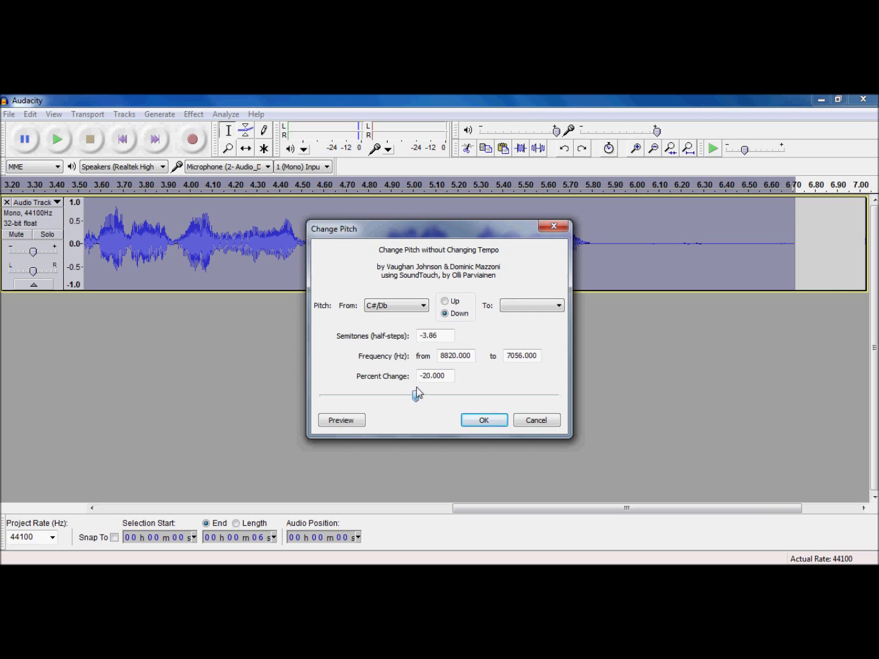
click(483, 420)
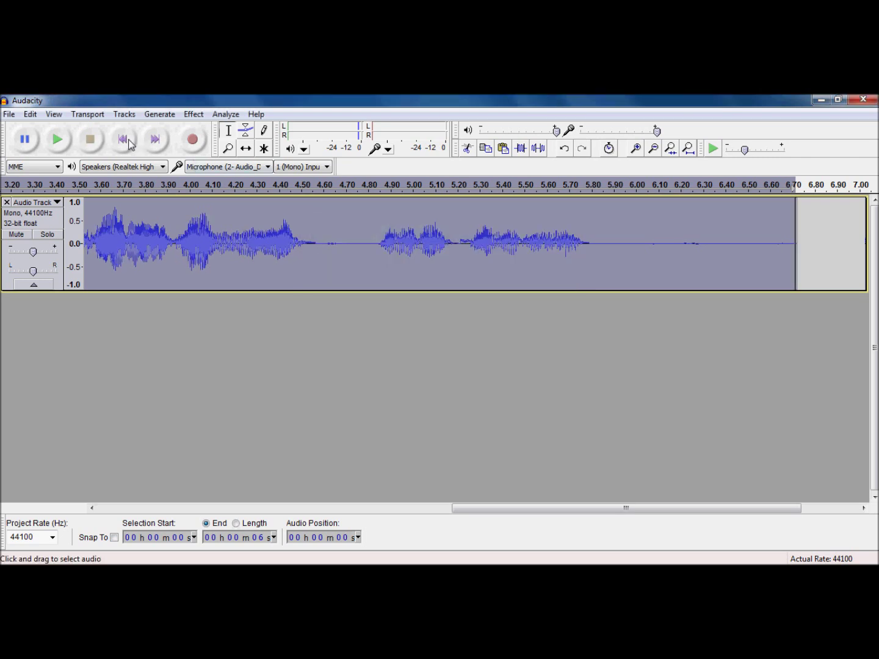
click(62, 139)
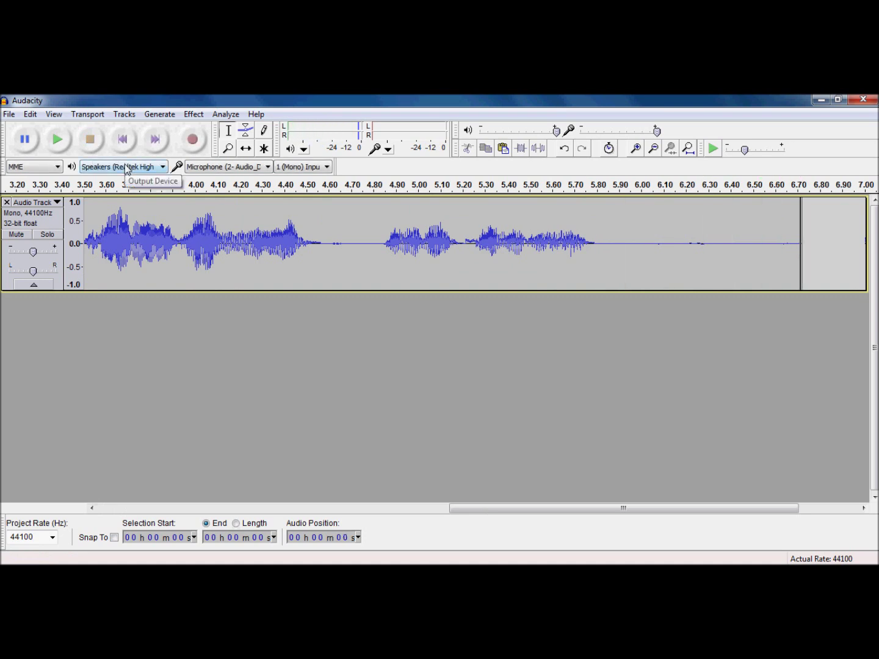
Select all audio and browse the Effect menu, closing it without applying anything
key(ctrl+a)
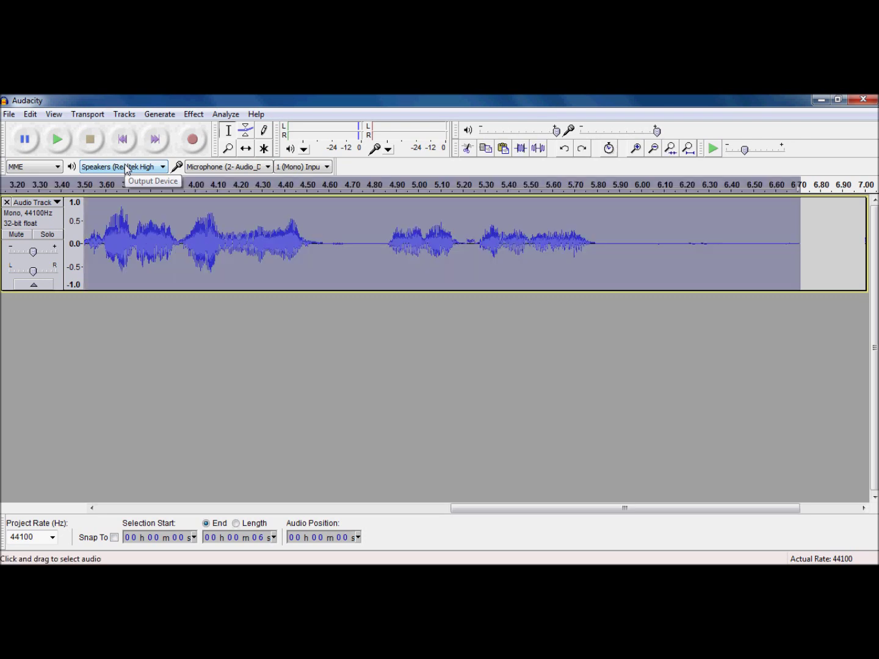
drag(490, 509, 109, 487)
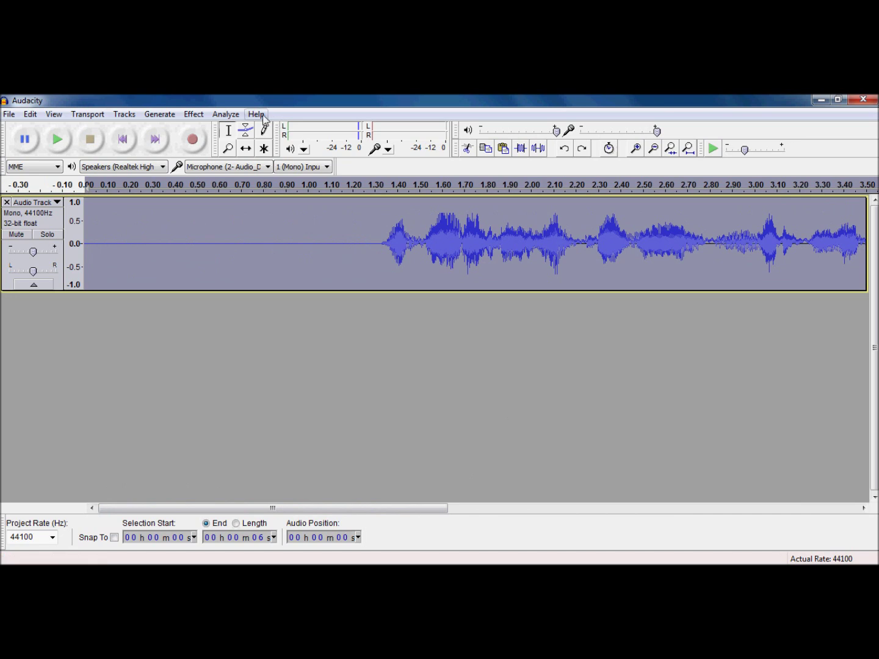
click(189, 114)
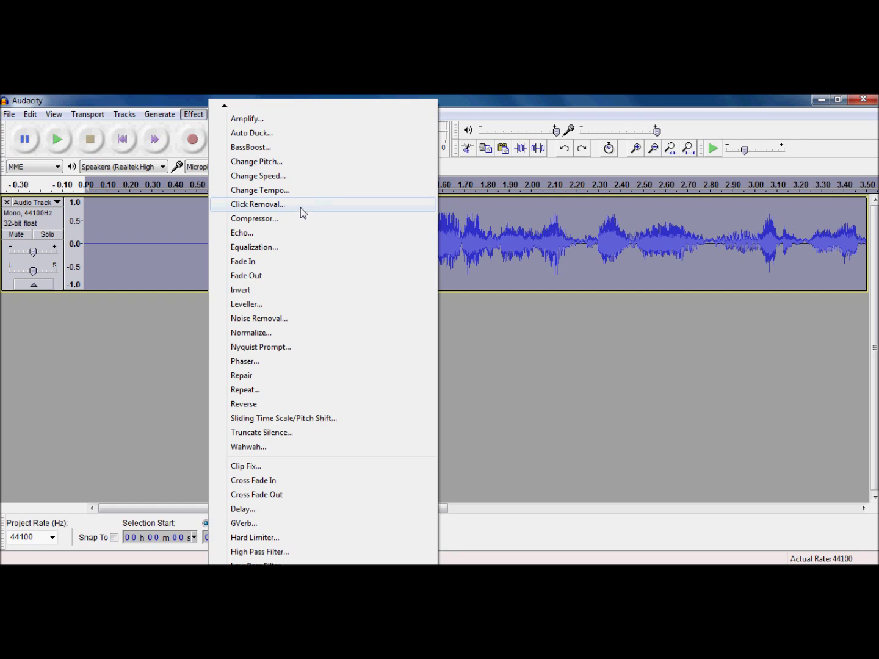
click(134, 357)
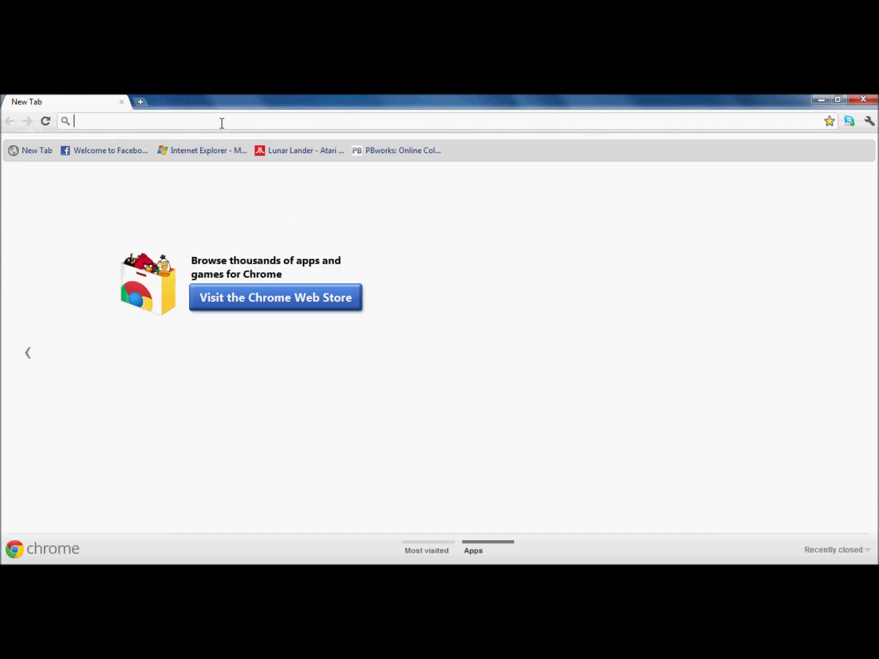
text(www.gopo)
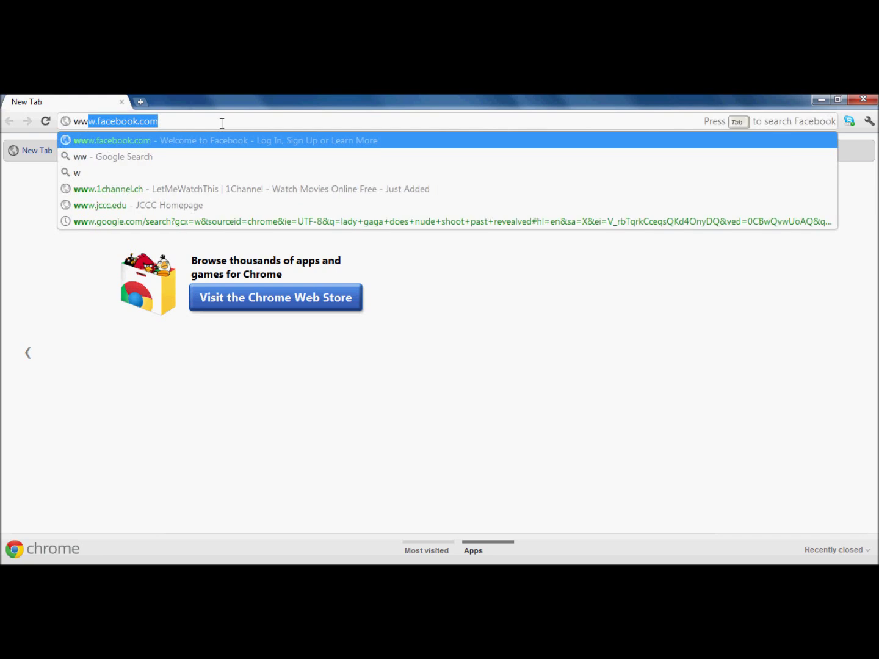
key(BackSpace)
key(BackSpace)
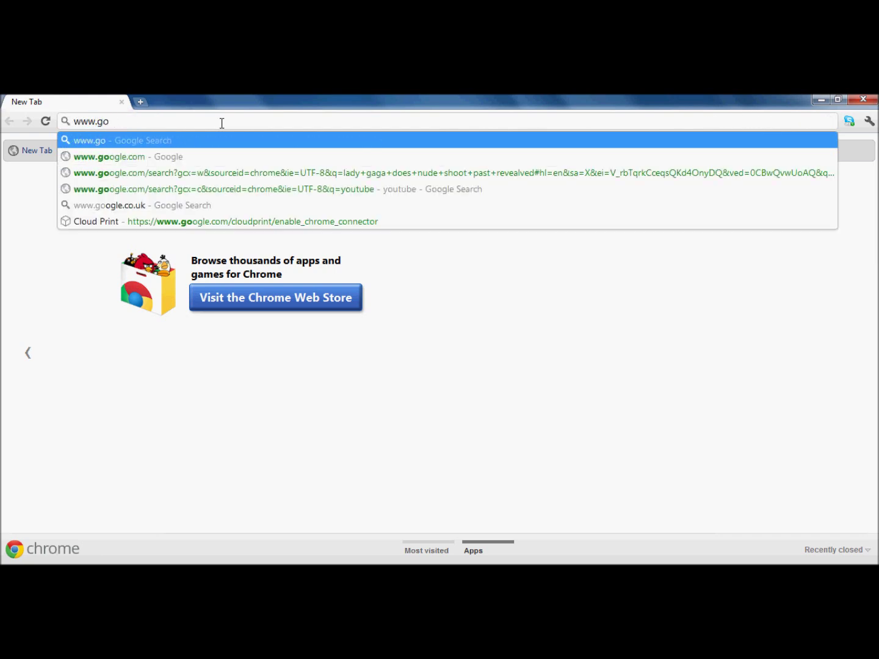
text(ogle)
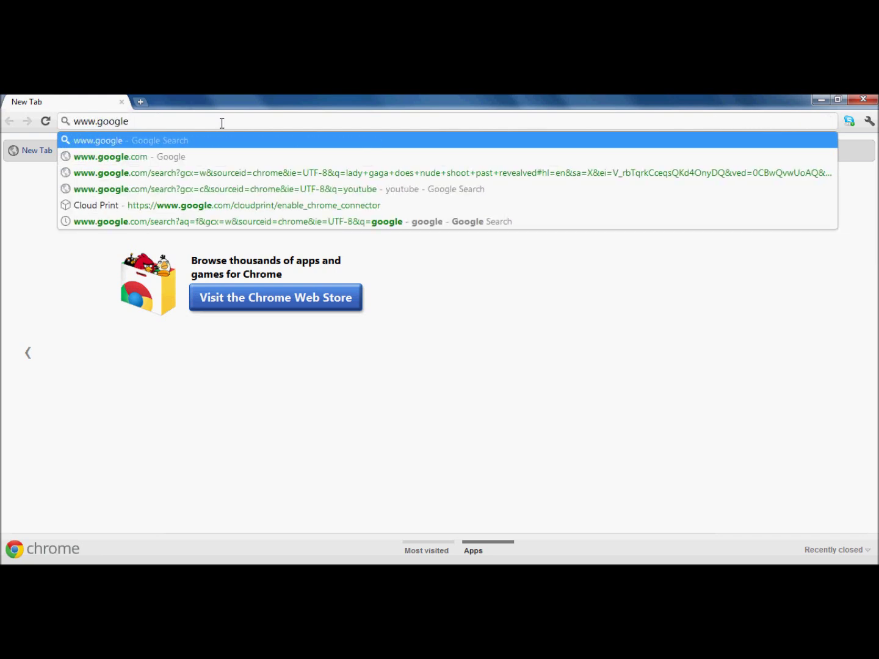
text(.com)
key(Return)
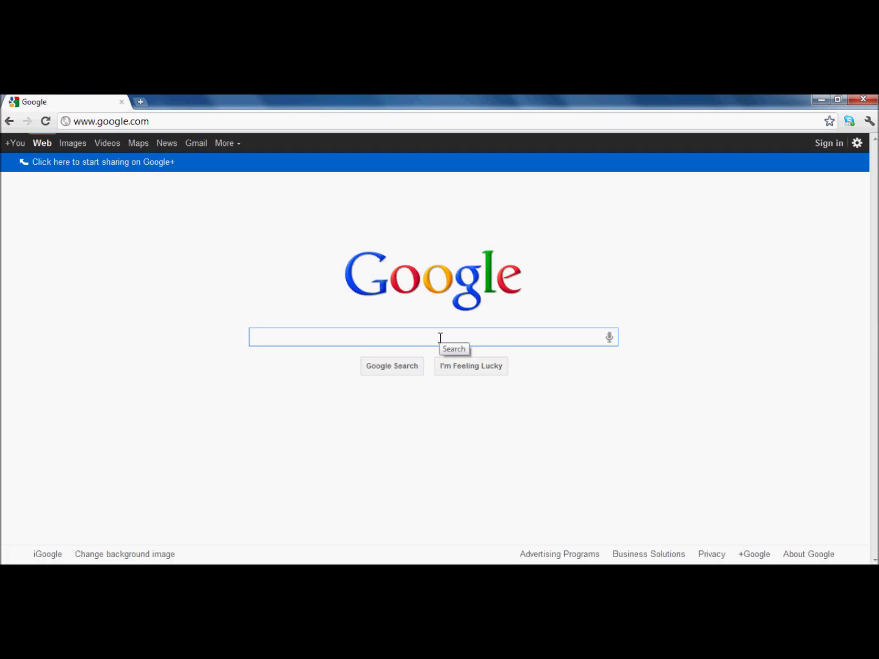
Search Google for 'audacity' and open the official Audacity website result
text(audac)
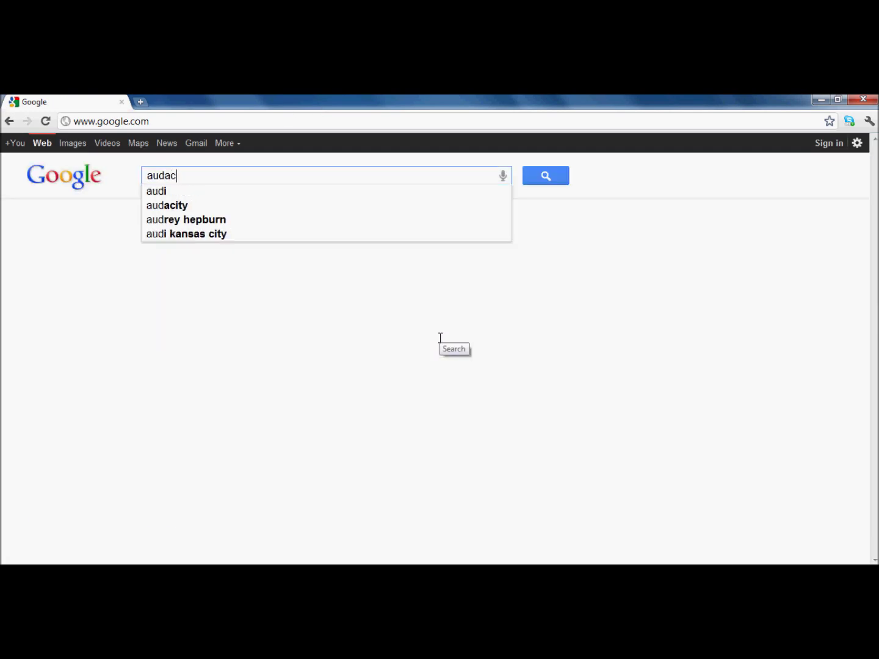
text(ity)
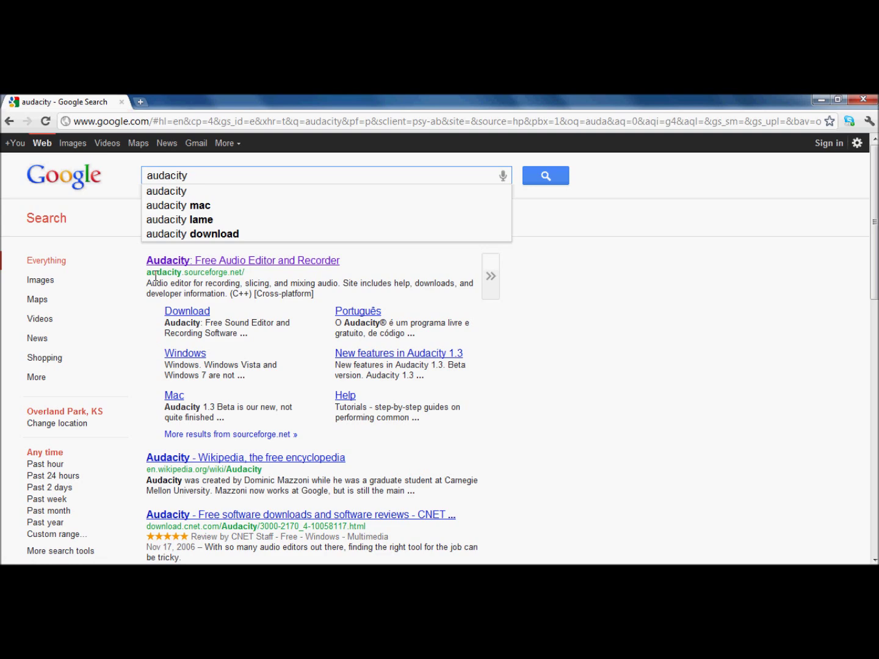
click(232, 260)
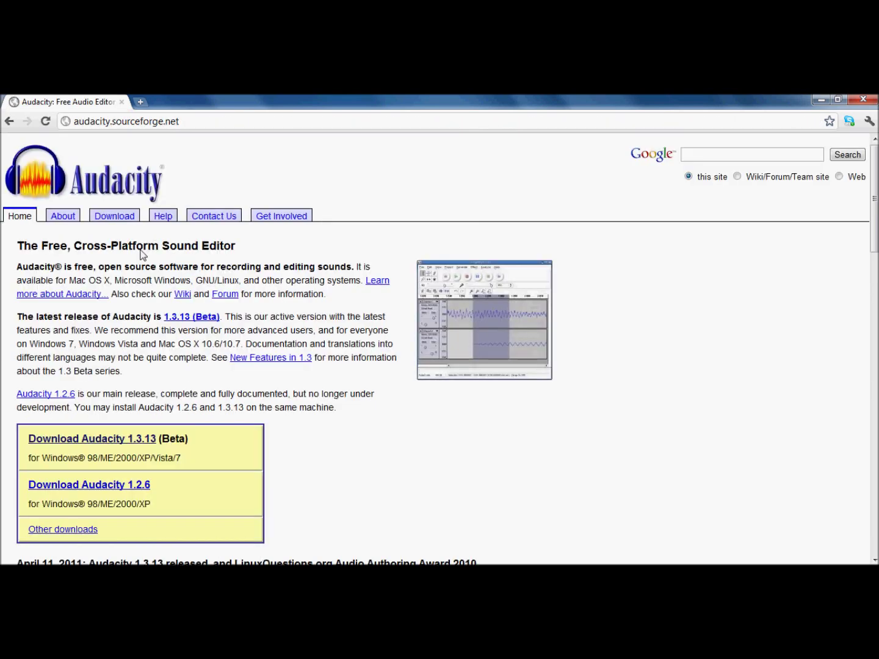
Read the Audacity site's About page, return Home, then open the Audacity Wiki
scroll(164, 330, down, 2)
scroll(164, 329, up, 2)
click(76, 219)
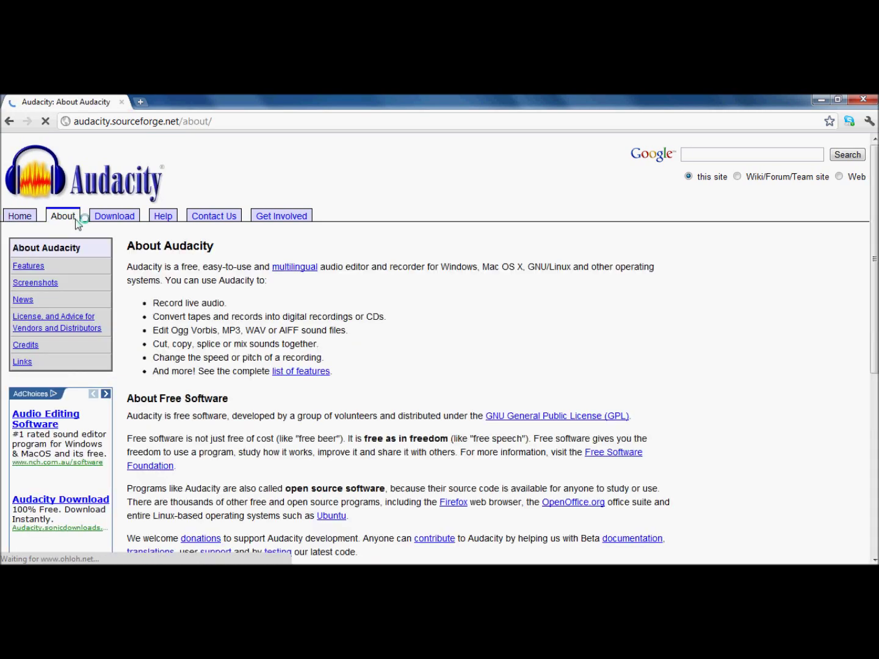
scroll(264, 289, down, 6)
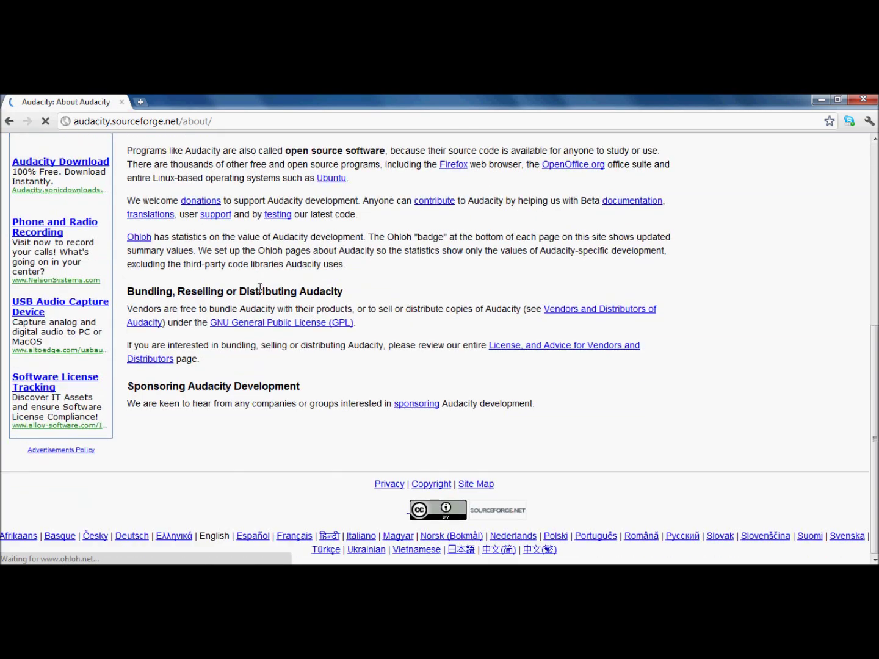
scroll(262, 288, up, 6)
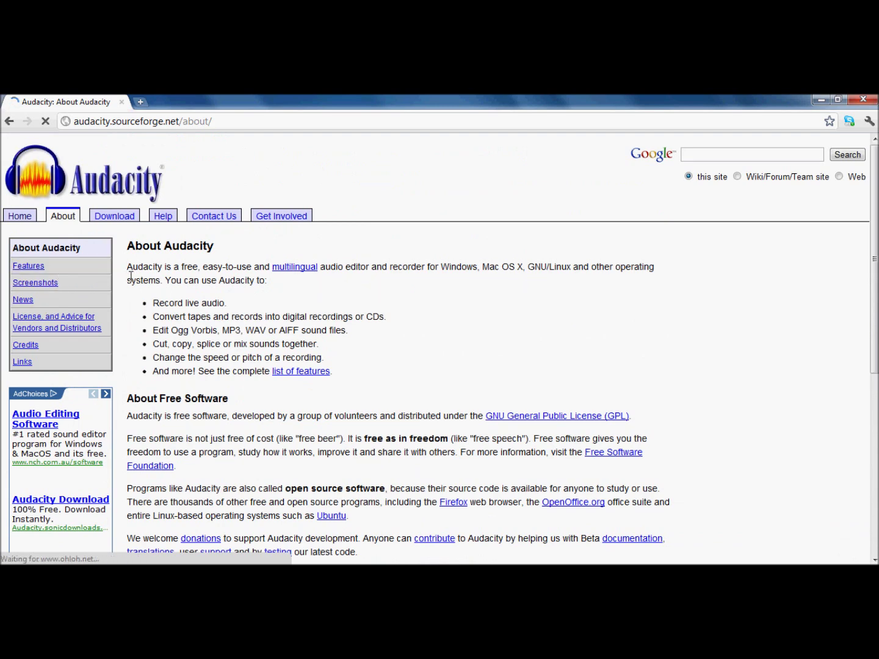
click(27, 220)
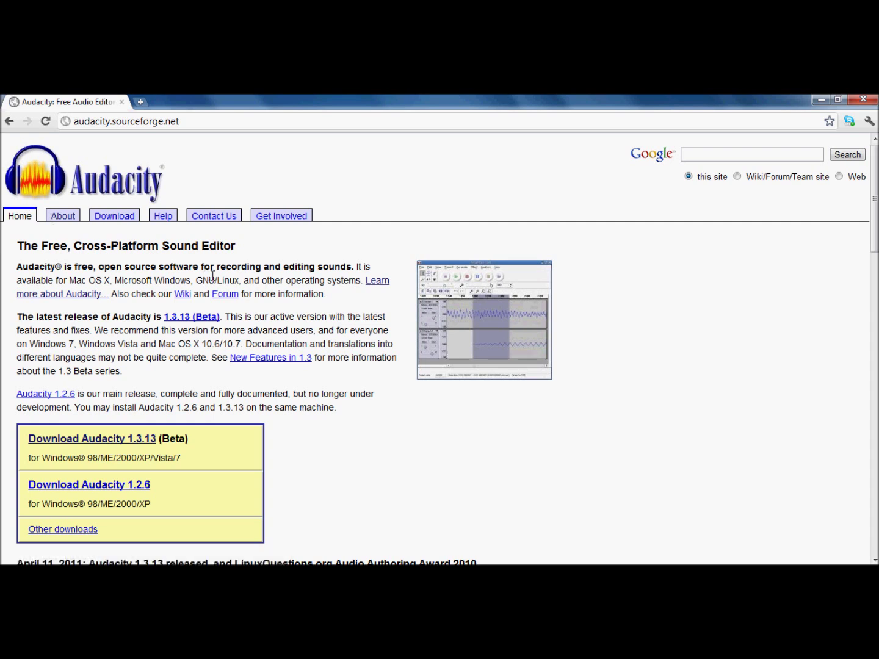
click(183, 294)
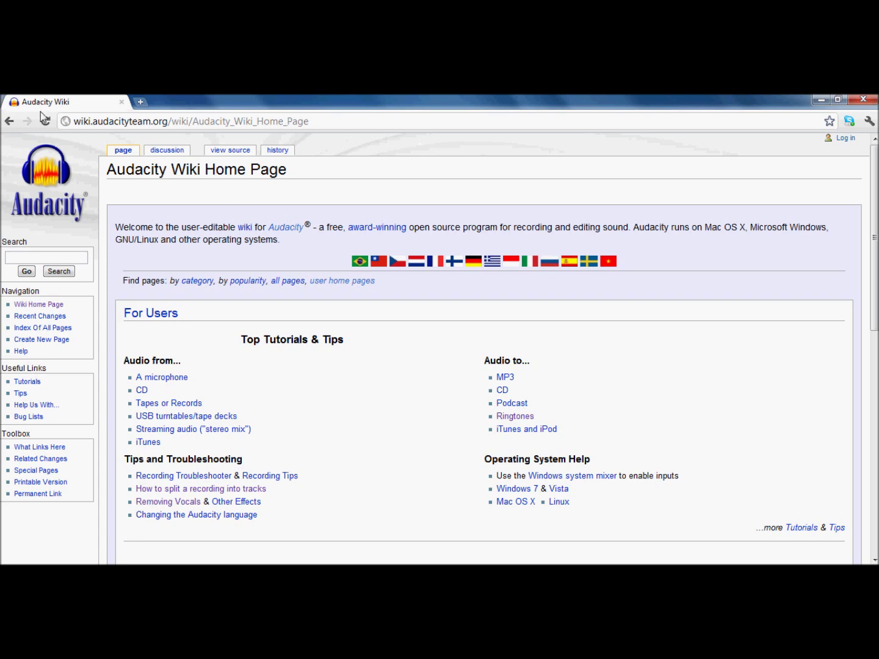
Return from the Audacity Wiki to the main Audacity site, then minimise Chrome to reveal Audacity
click(14, 125)
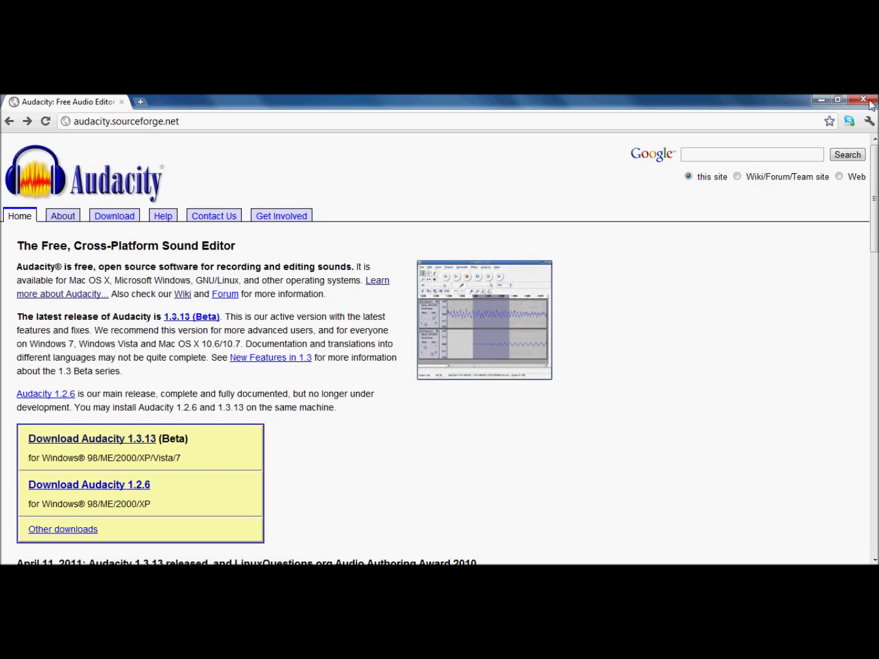
click(821, 100)
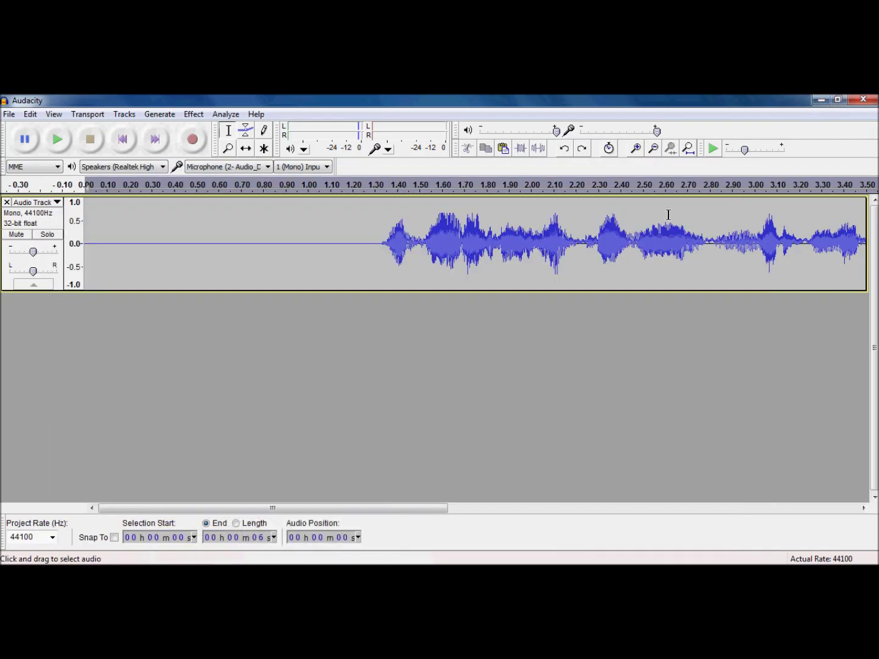